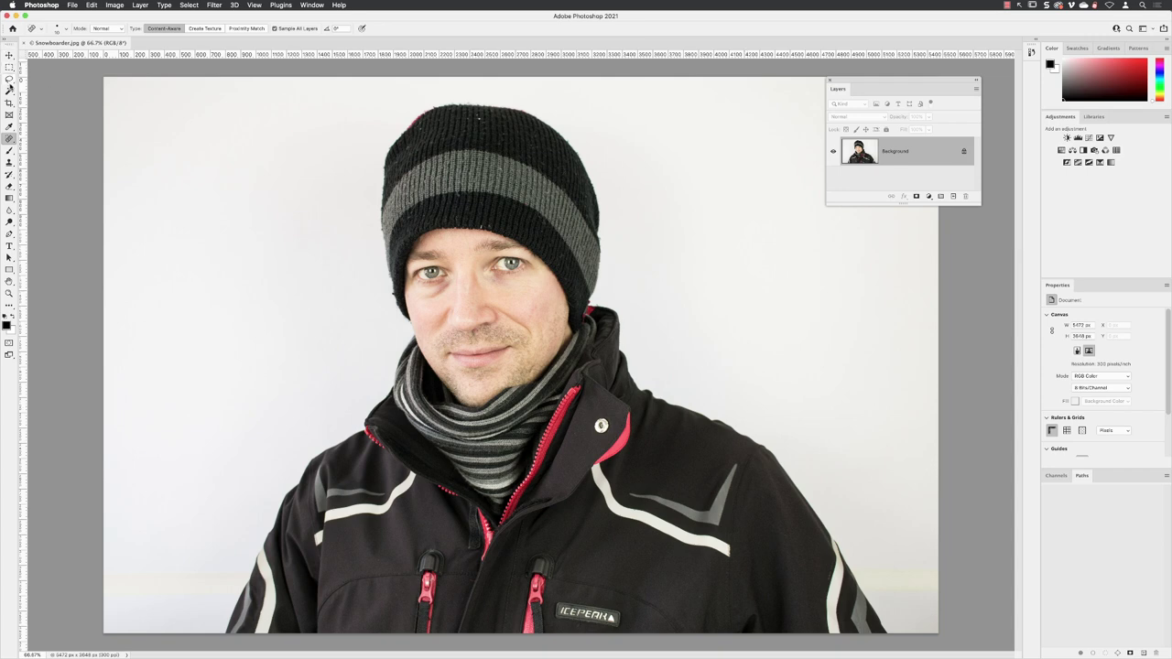
Step: Select the snowboarder with the Magic Wand's Select Subject, then zoom onto the hat and jacket
{"action": "left_click", "coordinate": [9, 90]}
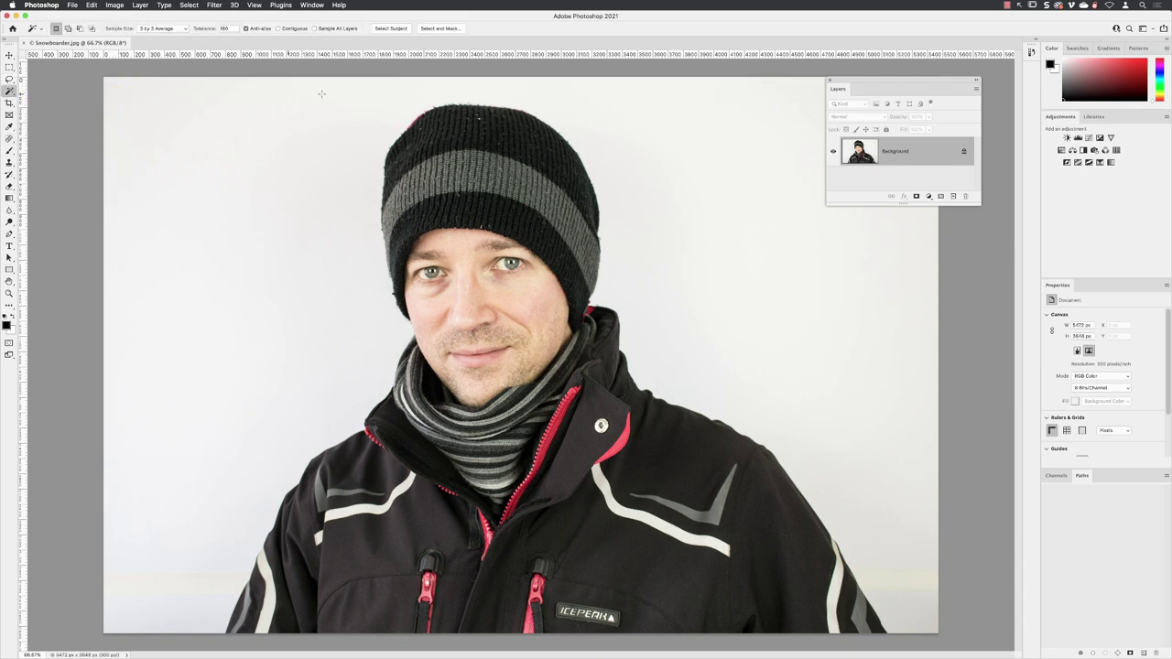
{"action": "left_click", "coordinate": [399, 29]}
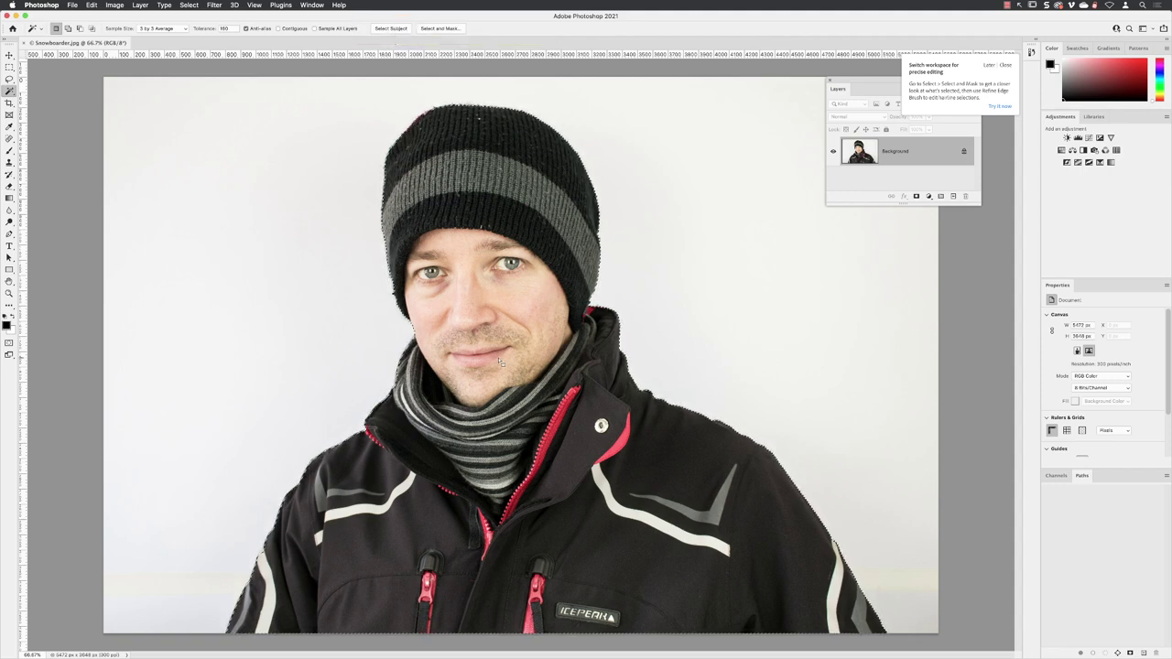
{"action": "scroll", "coordinate": [604, 360], "scroll_direction": "up", "scroll_amount": 3}
{"action": "scroll", "coordinate": [640, 253], "scroll_direction": "up", "scroll_amount": 5}
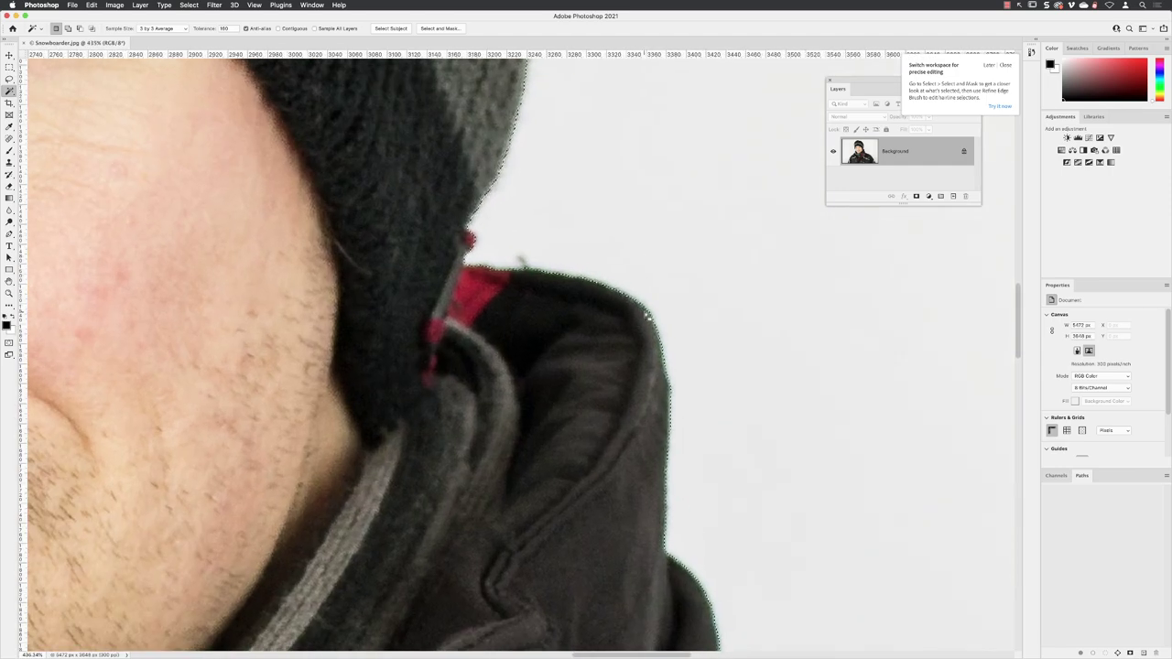
{"action": "left_click_drag", "start_coordinate": [525, 160], "coordinate": [545, 416]}
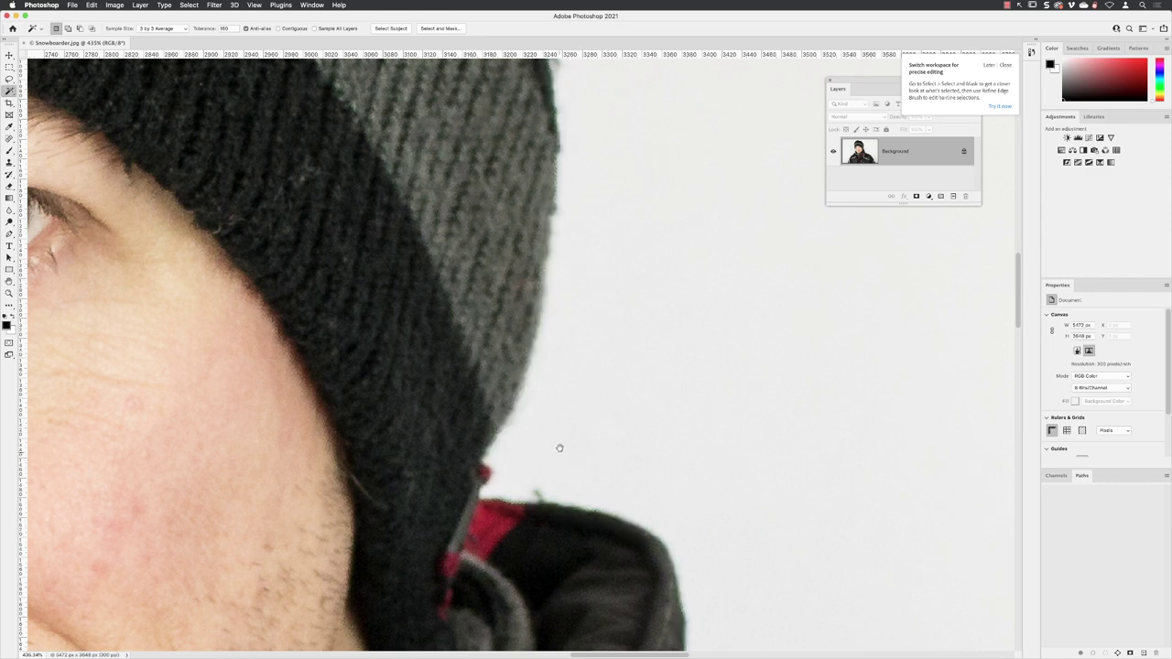
{"action": "left_click_drag", "start_coordinate": [557, 447], "coordinate": [531, 267]}
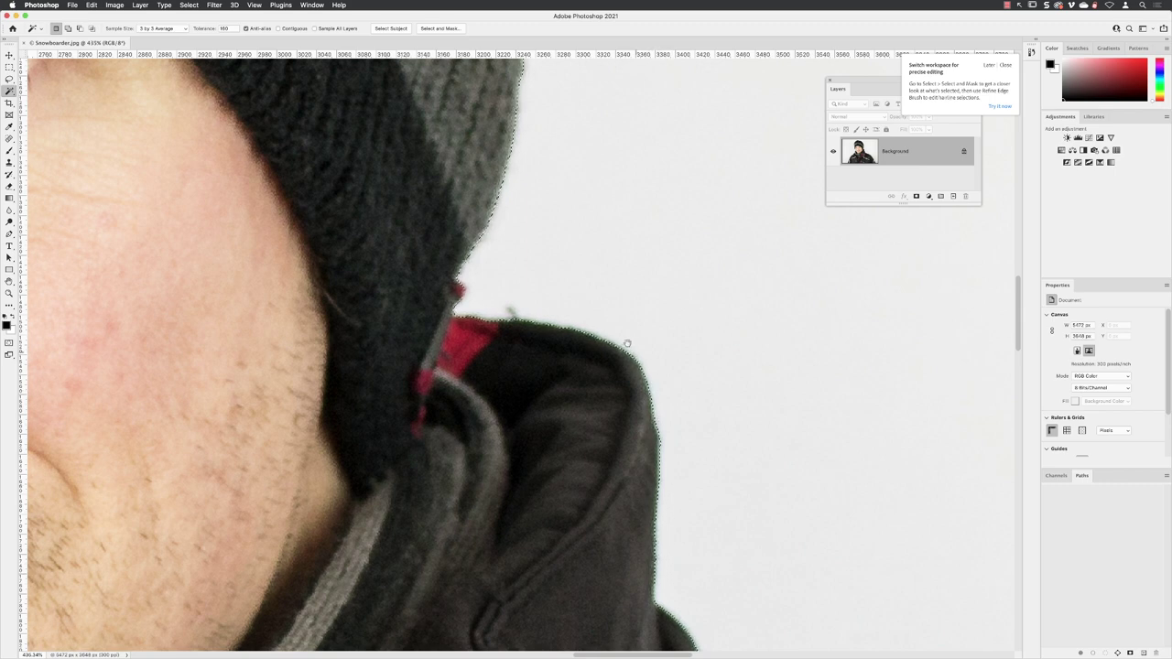
Step: Hide the selection outline and zoom and pan around the subject to inspect its edges
{"action": "key", "text": "super+d"}
{"action": "scroll", "coordinate": [523, 159], "scroll_direction": "up", "scroll_amount": 10}
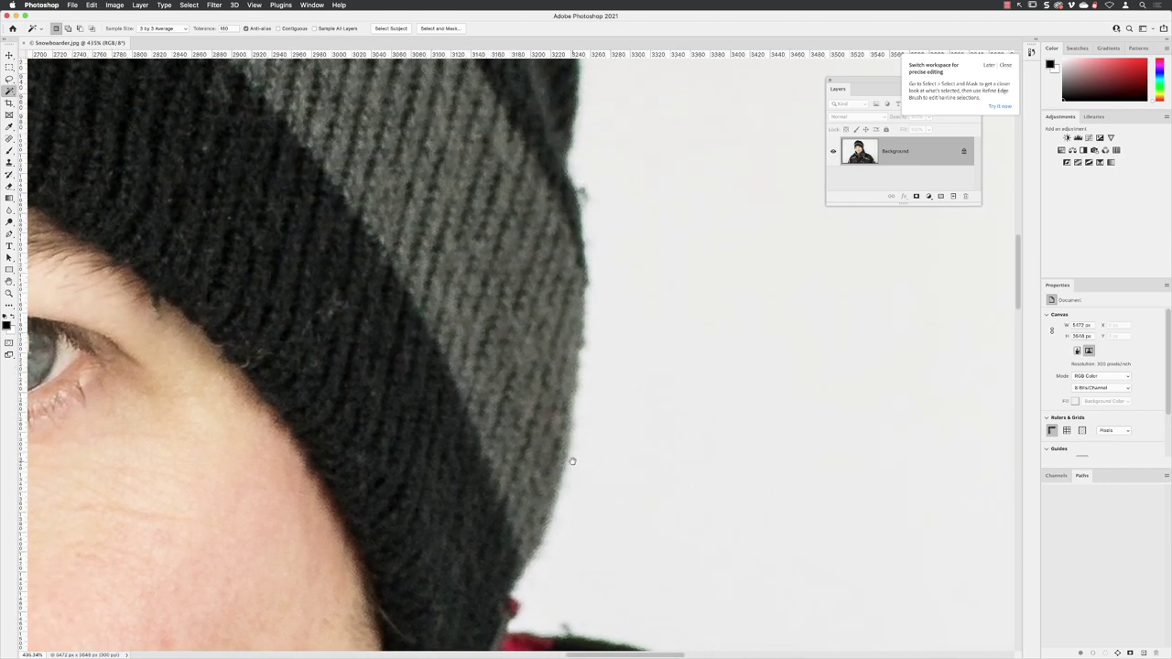
{"action": "left_click", "coordinate": [594, 146]}
{"action": "scroll", "coordinate": [595, 146], "scroll_direction": "up", "scroll_amount": 10}
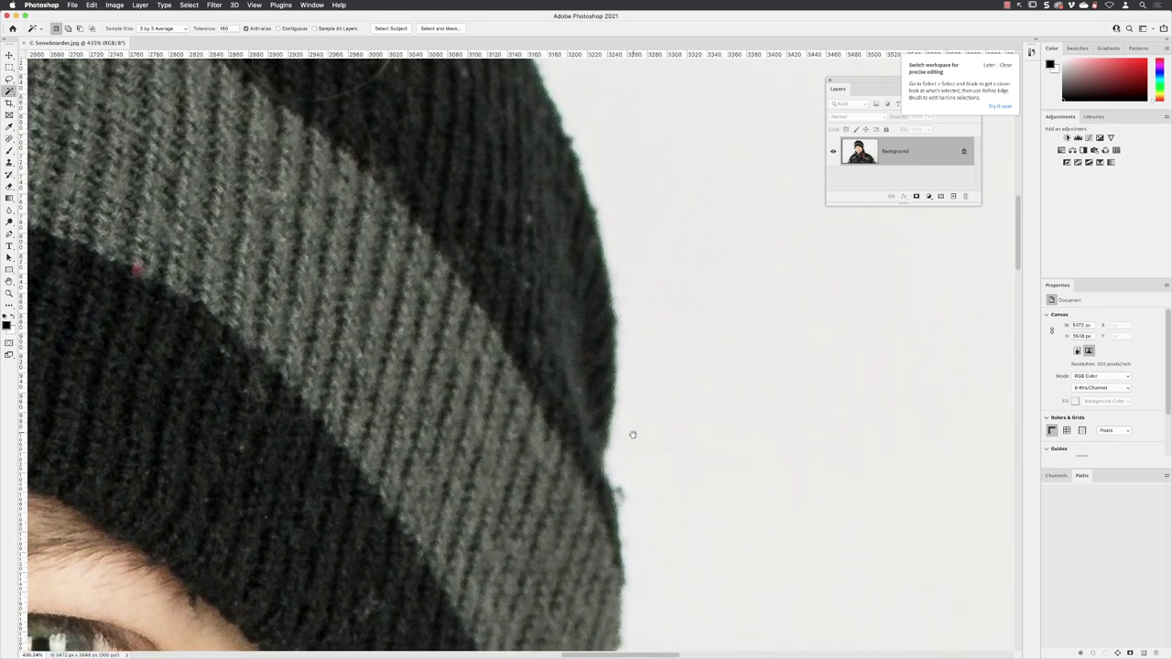
{"action": "scroll", "coordinate": [624, 231], "scroll_direction": "up", "scroll_amount": 10}
{"action": "scroll", "coordinate": [624, 231], "scroll_direction": "left", "scroll_amount": 5}
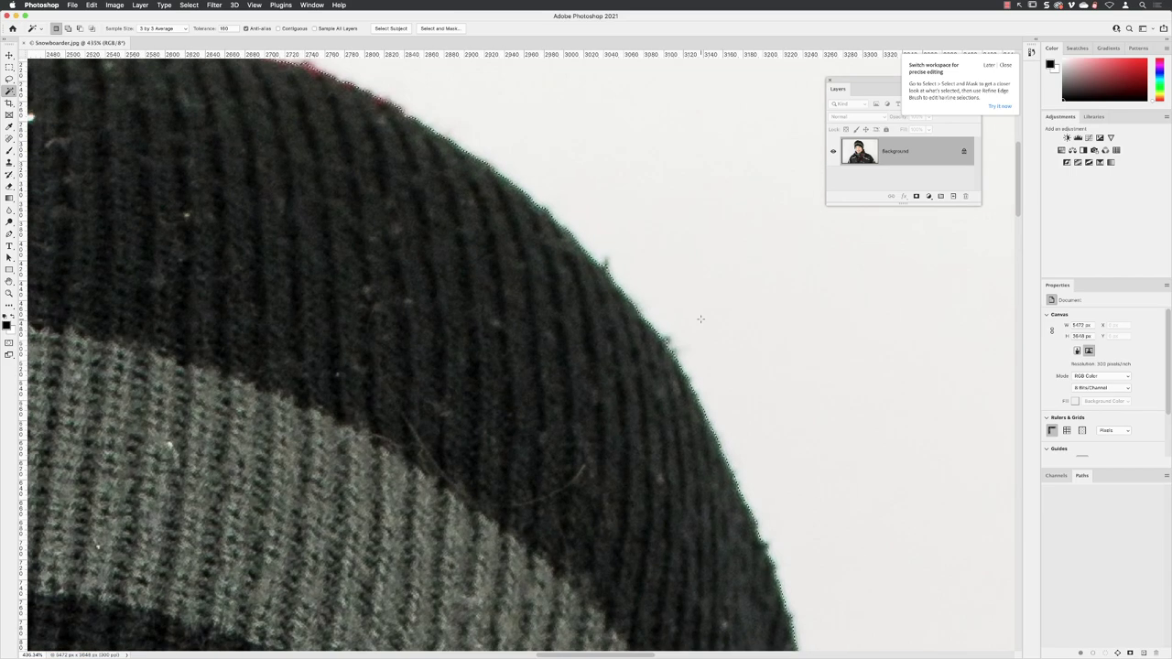
{"action": "scroll", "coordinate": [701, 318], "scroll_direction": "up", "scroll_amount": 10}
{"action": "scroll", "coordinate": [700, 319], "scroll_direction": "left", "scroll_amount": 5}
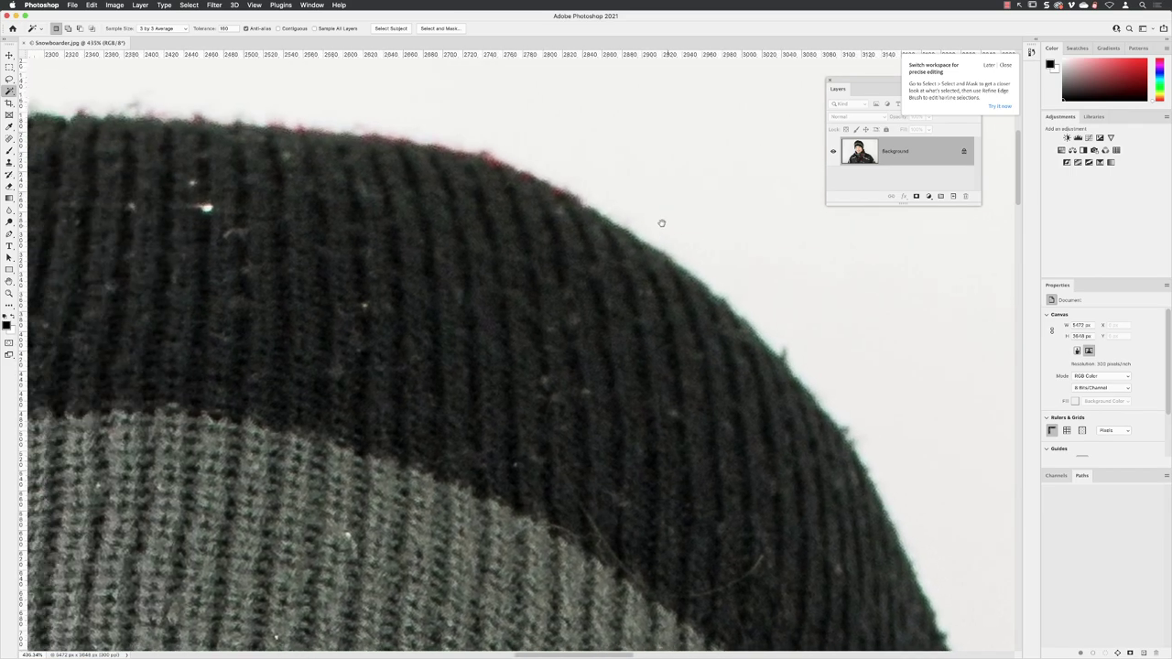
{"action": "scroll", "coordinate": [369, 228], "scroll_direction": "left", "scroll_amount": 10}
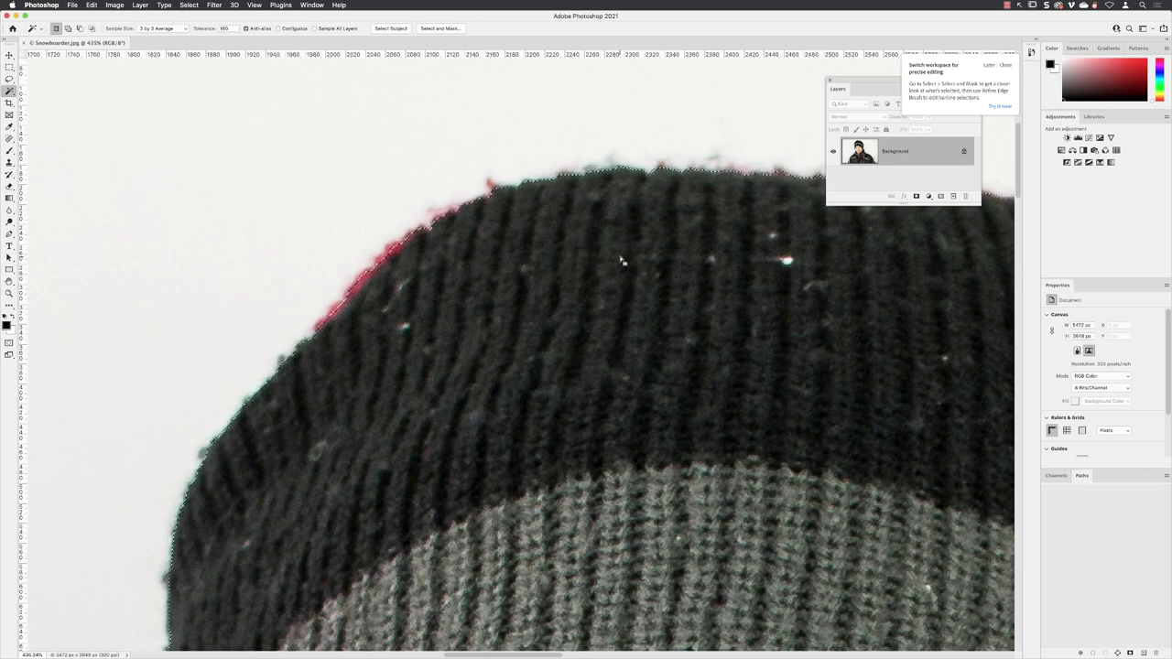
{"action": "scroll", "coordinate": [680, 368], "scroll_direction": "down", "scroll_amount": 5}
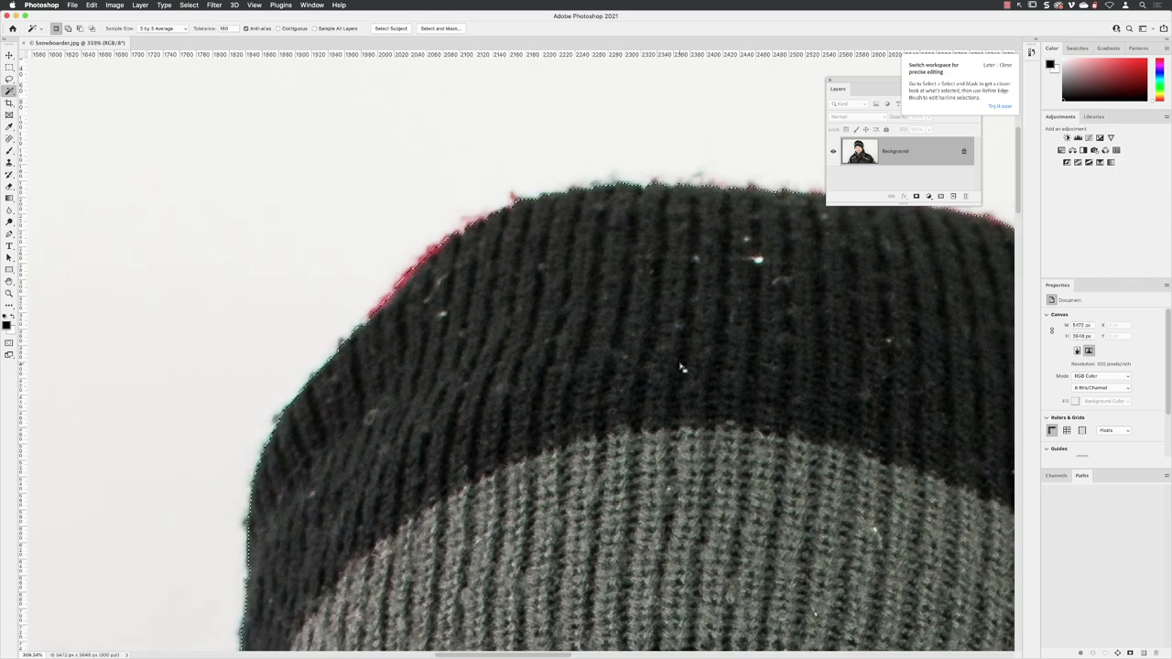
{"action": "scroll", "coordinate": [680, 367], "scroll_direction": "down", "scroll_amount": 3}
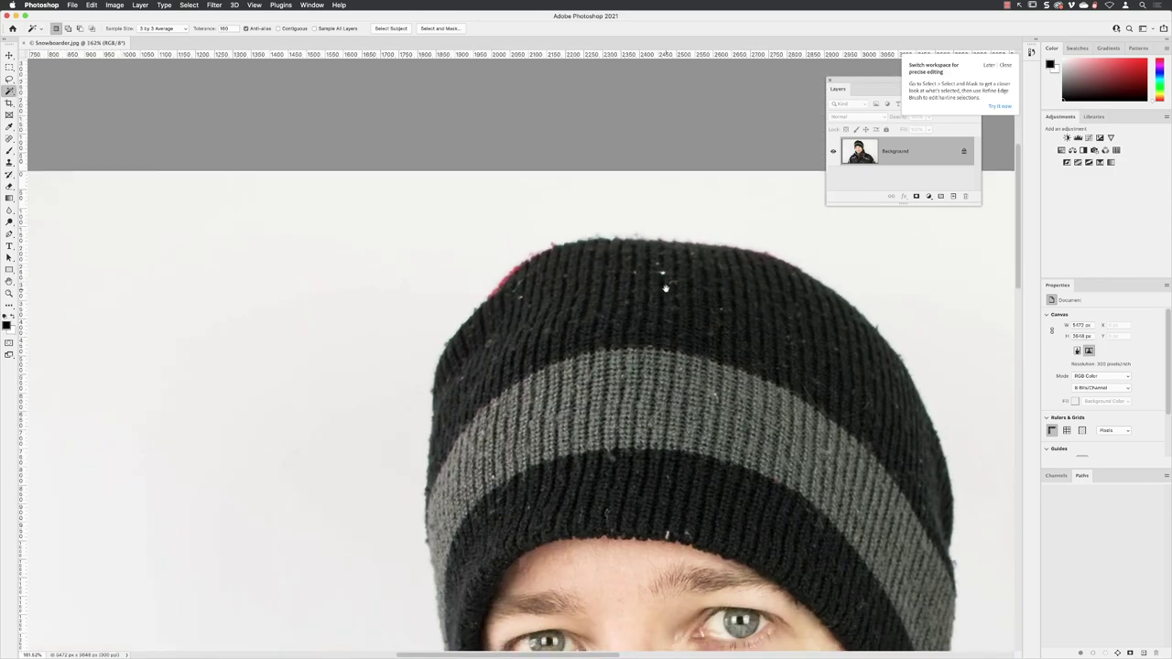
{"action": "scroll", "coordinate": [550, 275], "scroll_direction": "down", "scroll_amount": 3}
Step: Fit the photo on screen, dismiss the workspace tip, and enter Select and Mask
{"action": "left_click", "coordinate": [255, 5]}
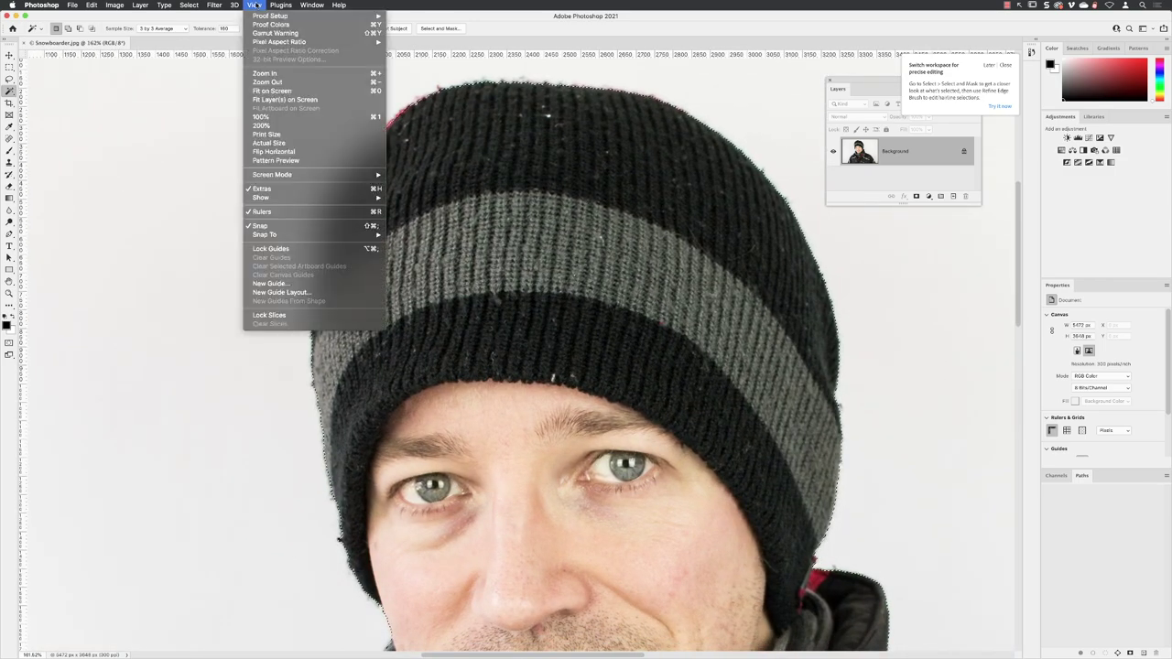
{"action": "left_click", "coordinate": [285, 92]}
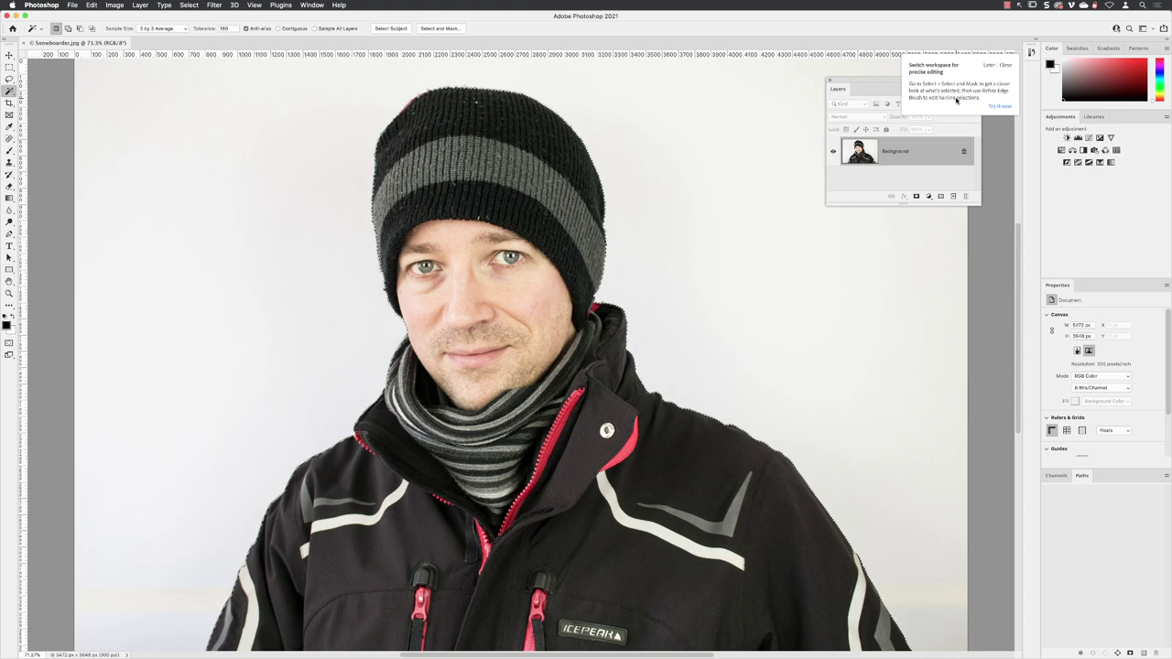
{"action": "left_click", "coordinate": [1005, 65]}
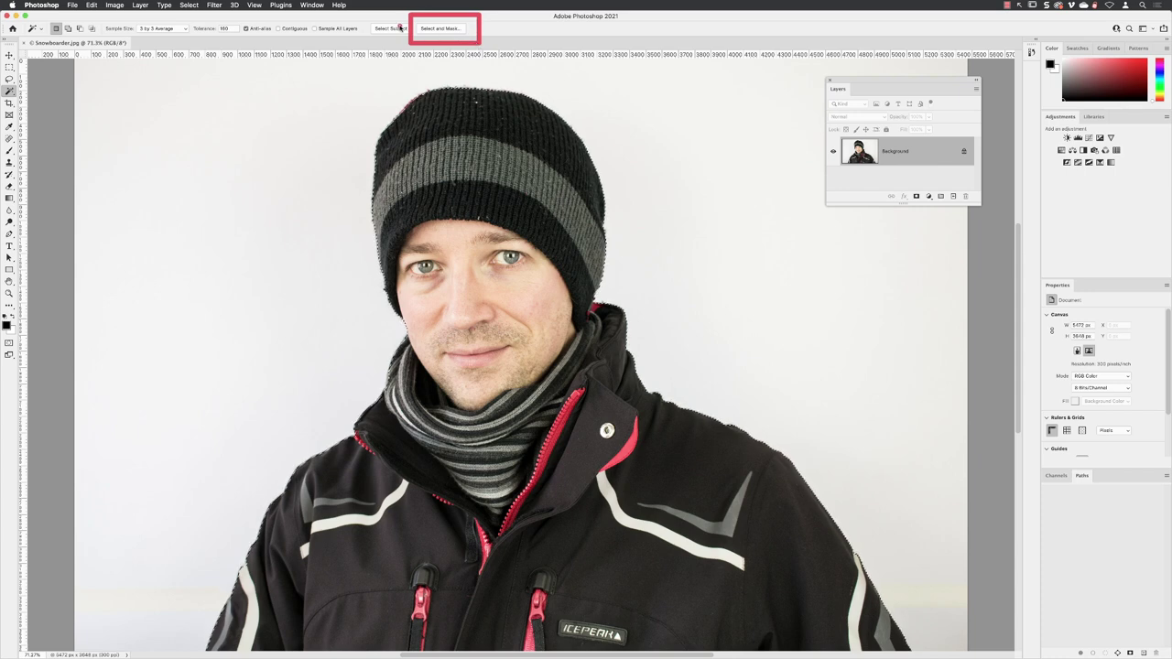
{"action": "left_click", "coordinate": [450, 29]}
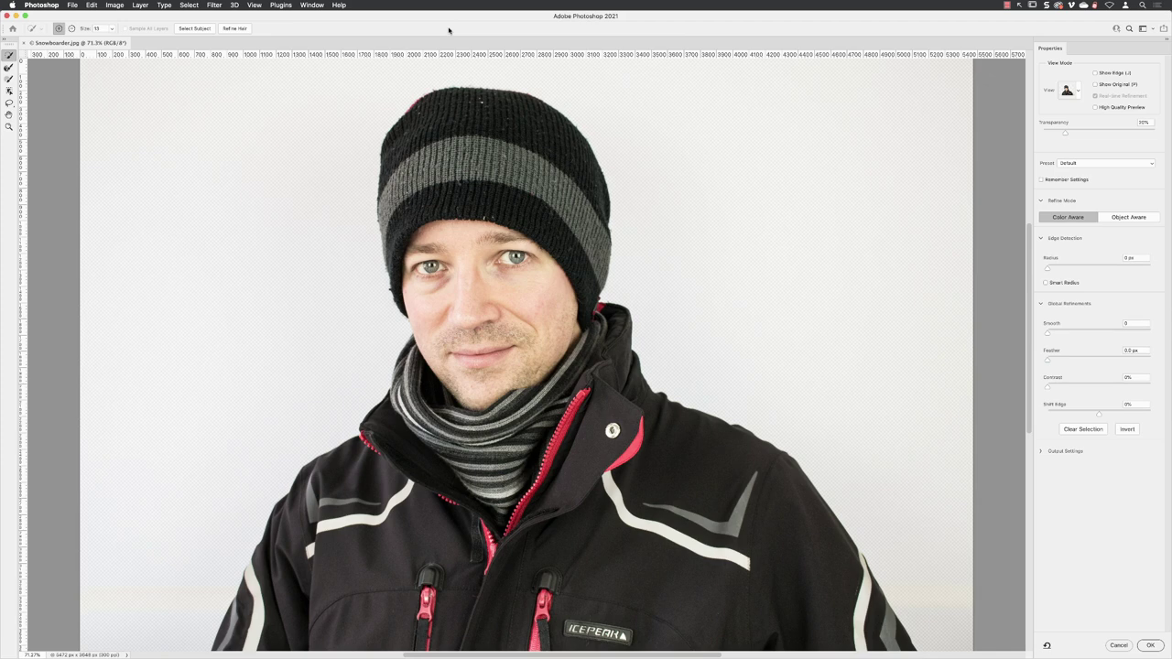
Step: Preview the selection in Overlay mode at 100% opacity with a magenta overlay colour
{"action": "left_click", "coordinate": [1071, 91]}
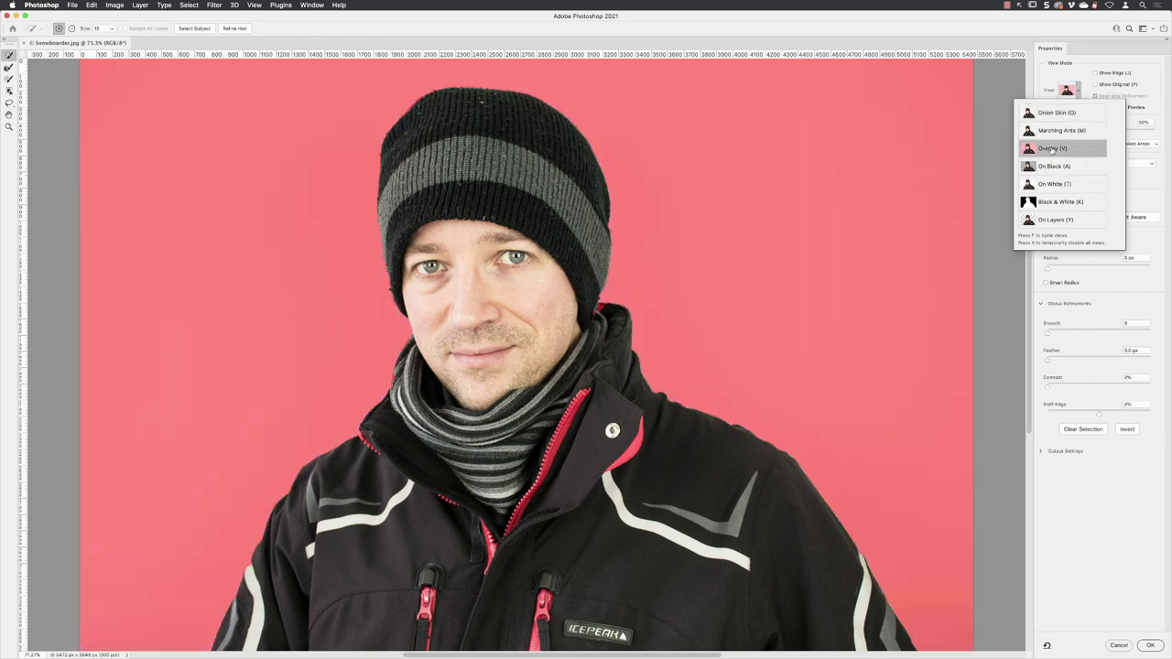
{"action": "left_click", "coordinate": [1050, 71]}
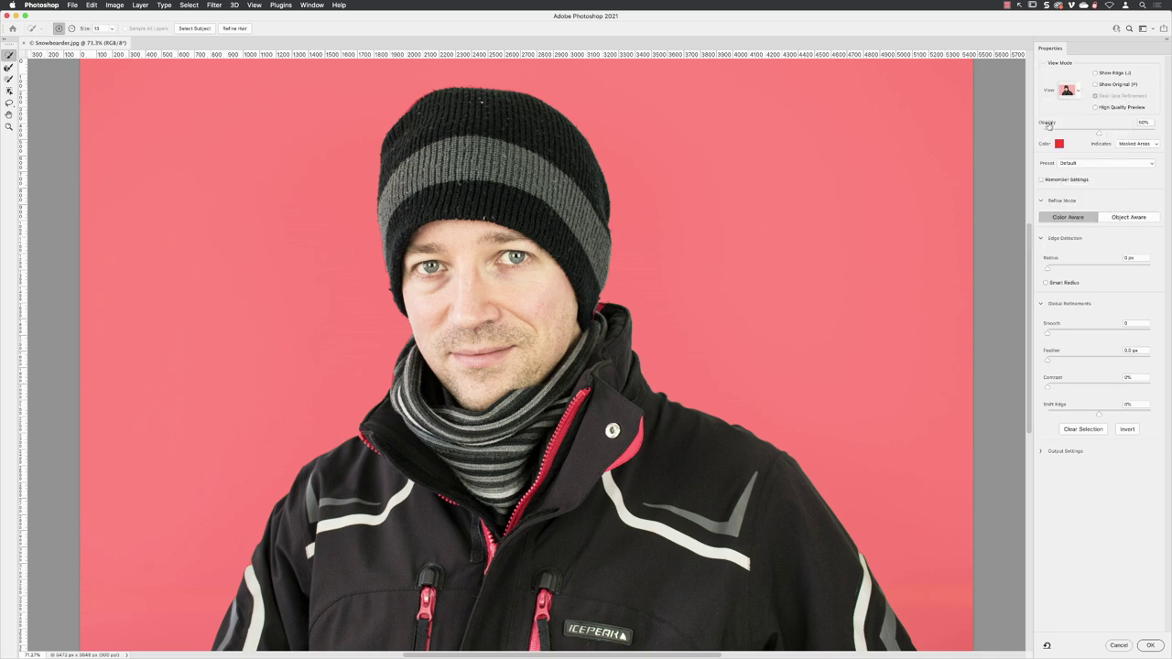
{"action": "left_click_drag", "start_coordinate": [1099, 134], "coordinate": [1165, 133]}
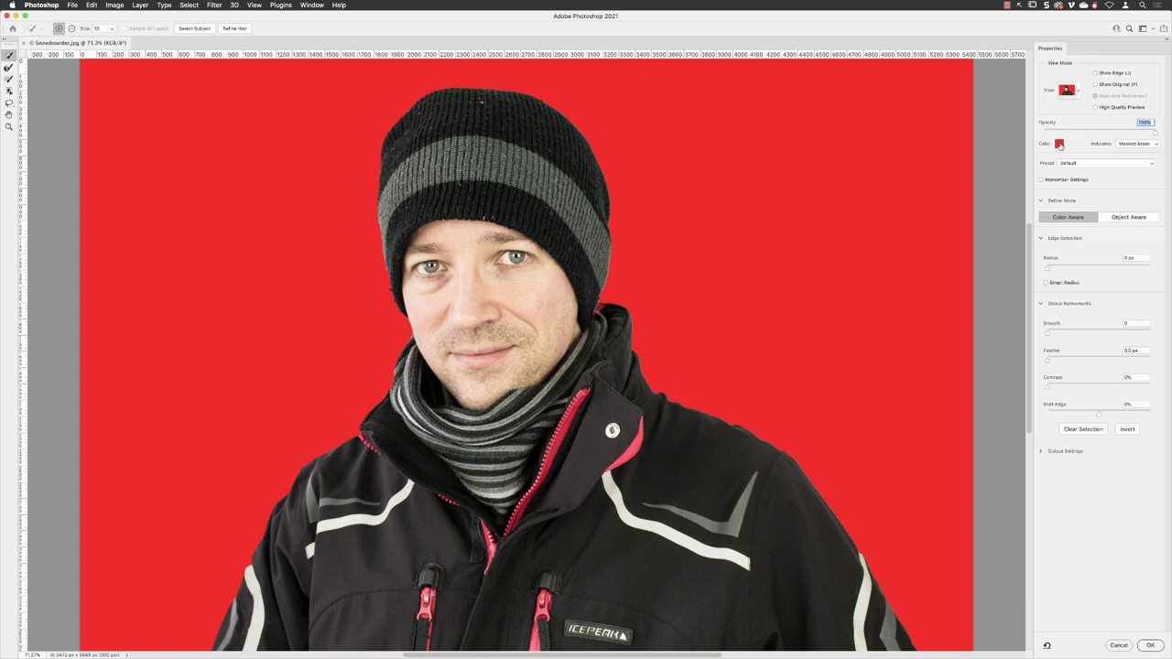
{"action": "left_click", "coordinate": [1061, 146]}
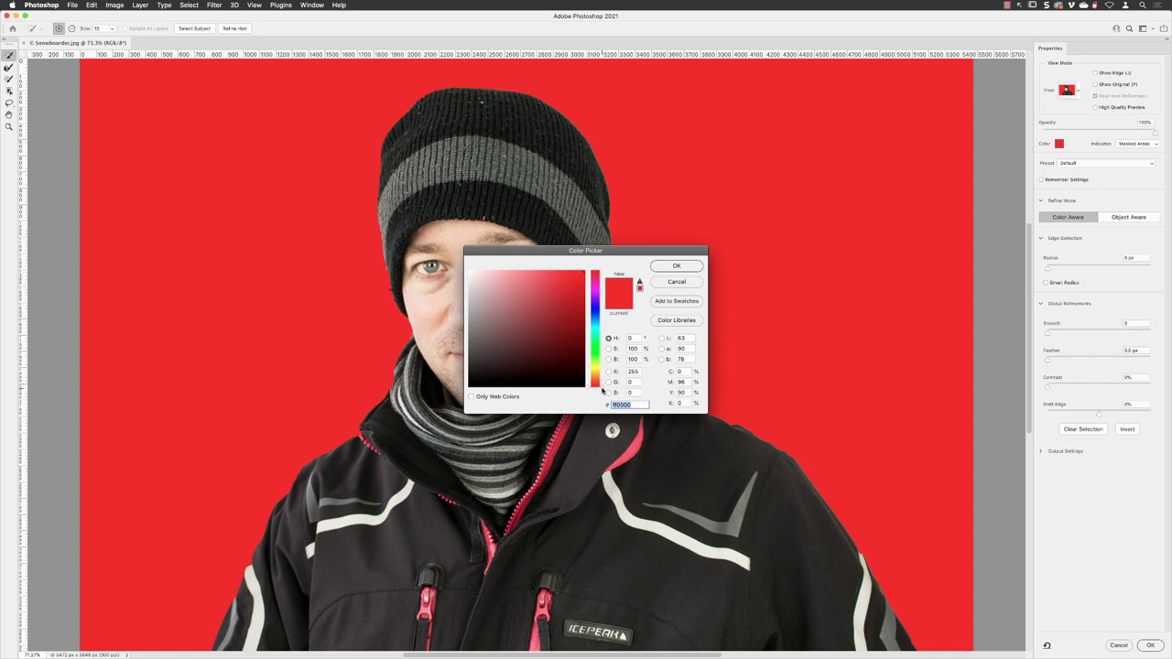
{"action": "left_click_drag", "start_coordinate": [602, 389], "coordinate": [604, 289]}
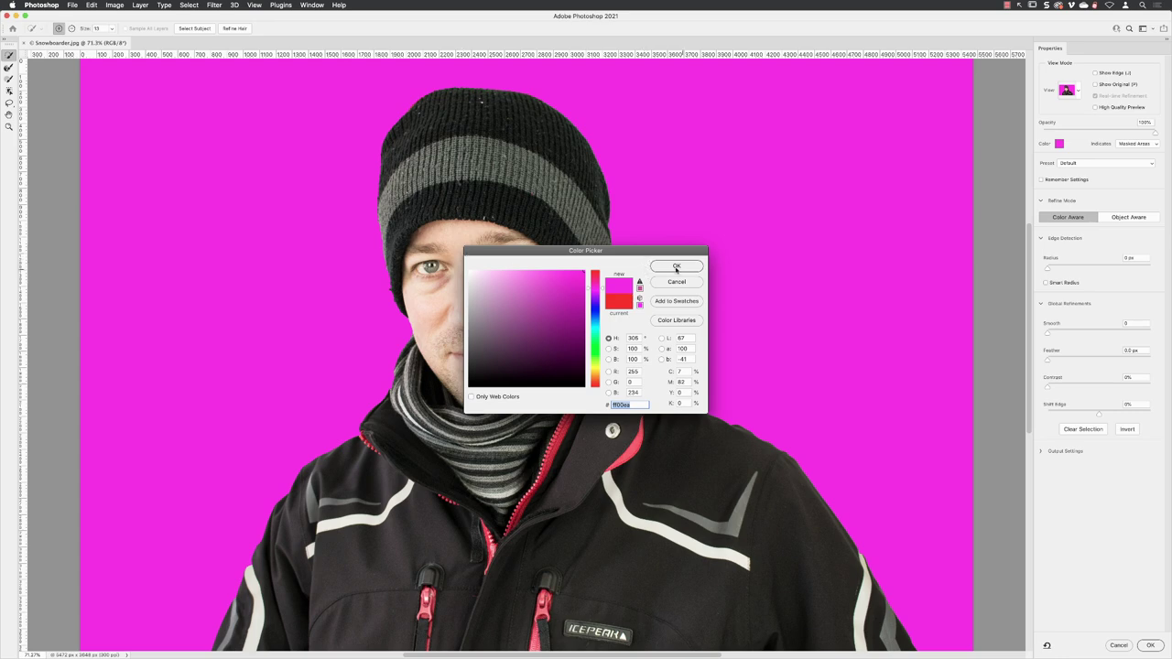
{"action": "left_click", "coordinate": [682, 267]}
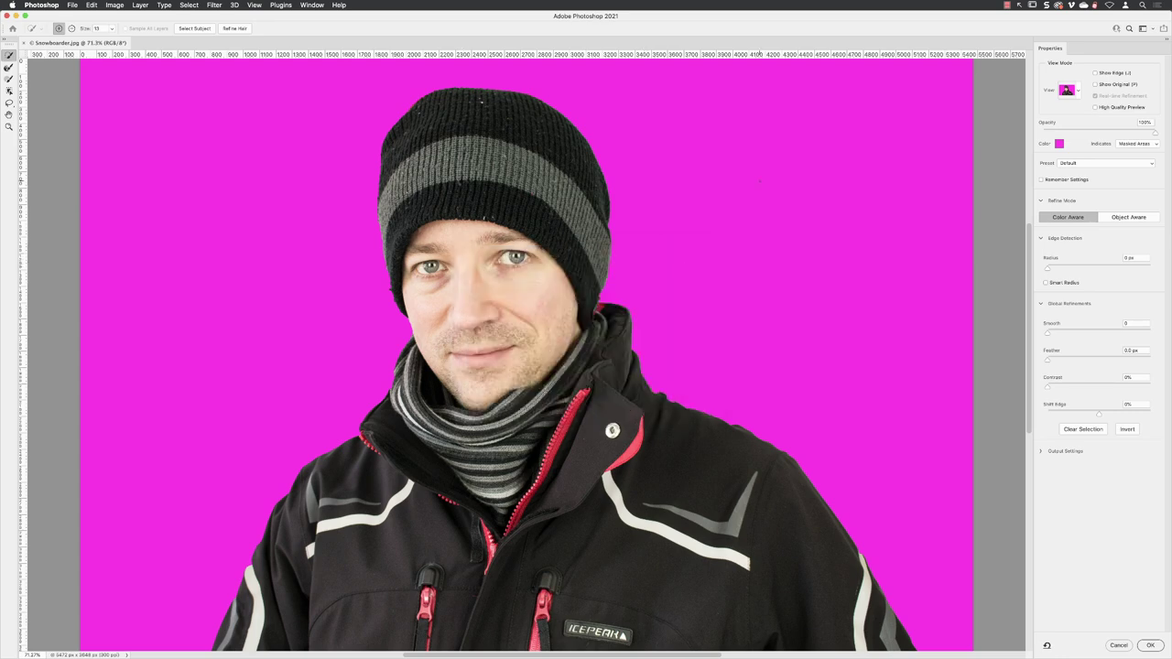
Step: Zoom and pan the preview to inspect the hat's outer edge, jacket shoulder and collar
{"action": "scroll", "coordinate": [618, 239], "scroll_direction": "up", "scroll_amount": 3}
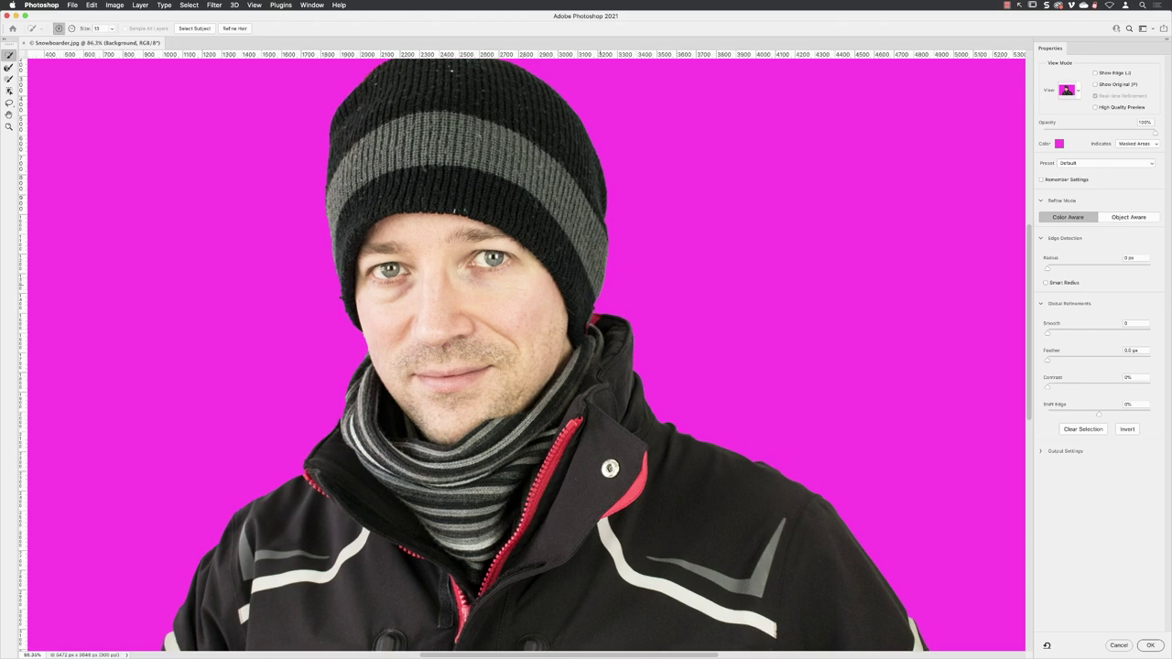
{"action": "scroll", "coordinate": [601, 296], "scroll_direction": "up", "scroll_amount": 6}
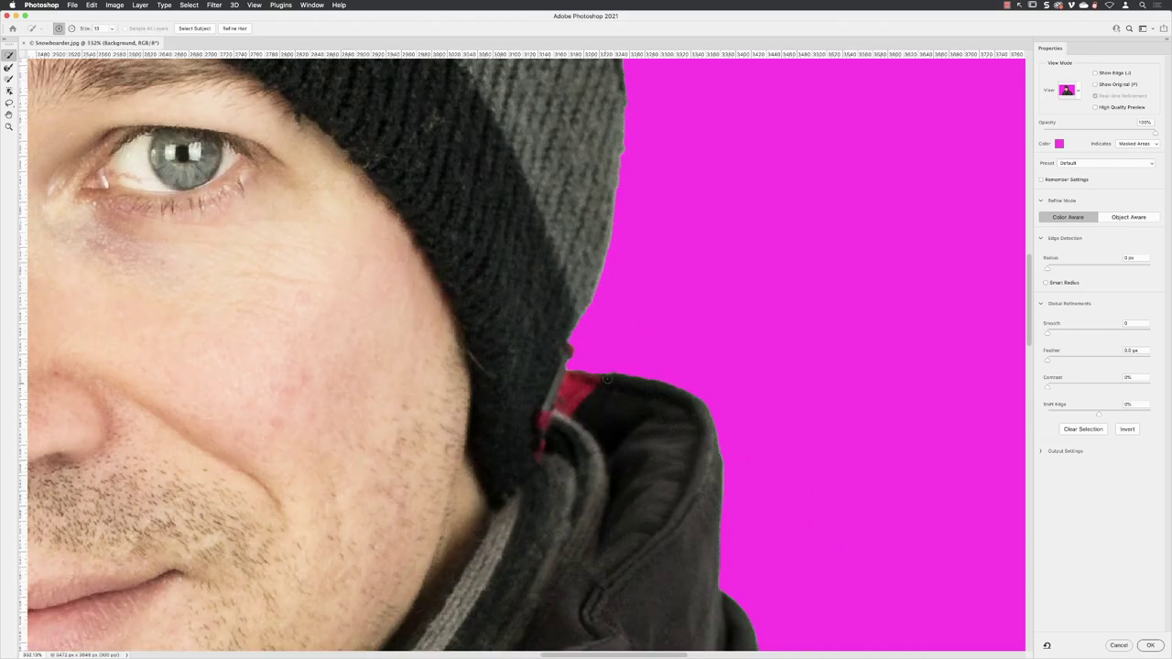
{"action": "scroll", "coordinate": [612, 289], "scroll_direction": "up", "scroll_amount": 1}
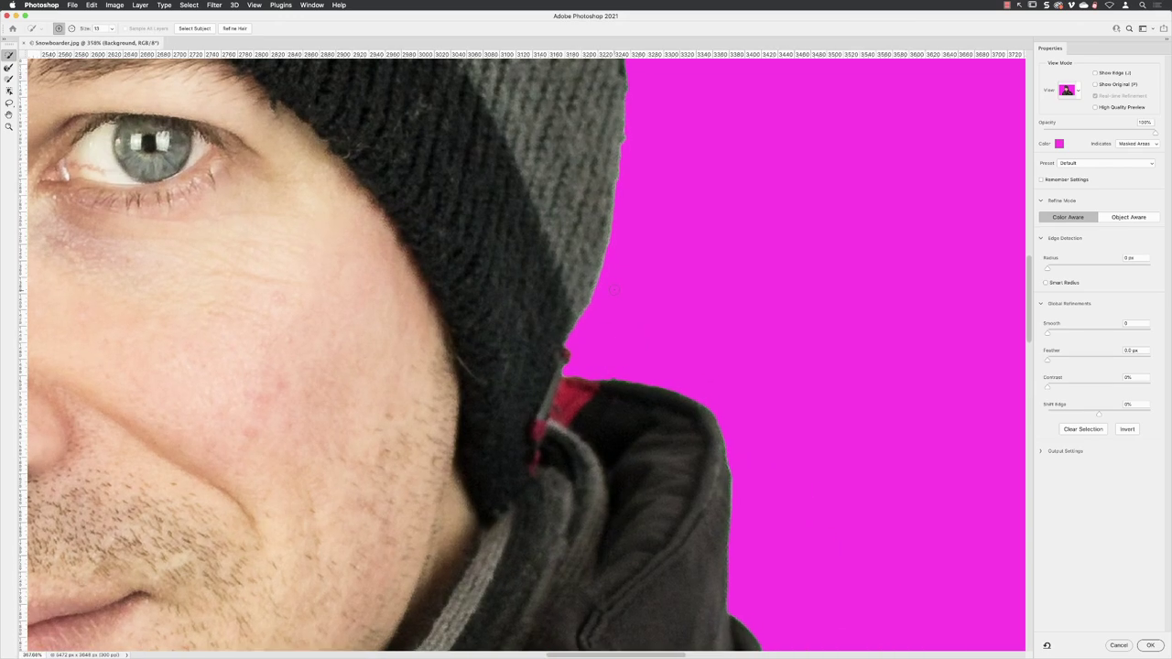
{"action": "left_click_drag", "start_coordinate": [663, 161], "coordinate": [680, 331]}
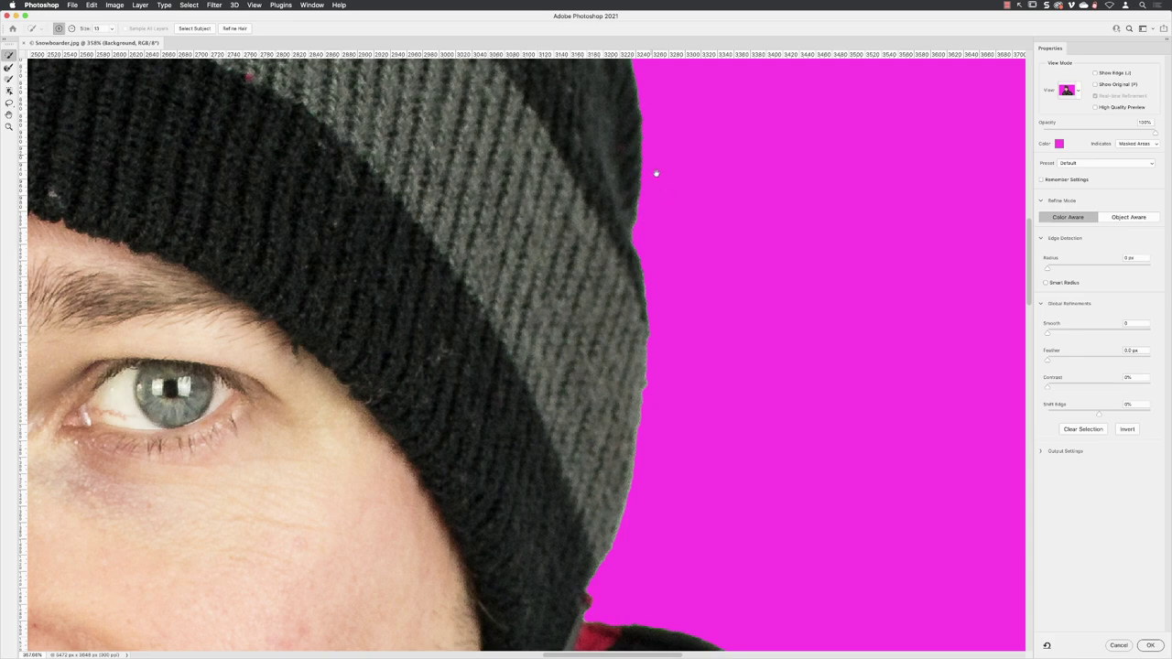
{"action": "scroll", "coordinate": [696, 439], "scroll_direction": "down", "scroll_amount": 10}
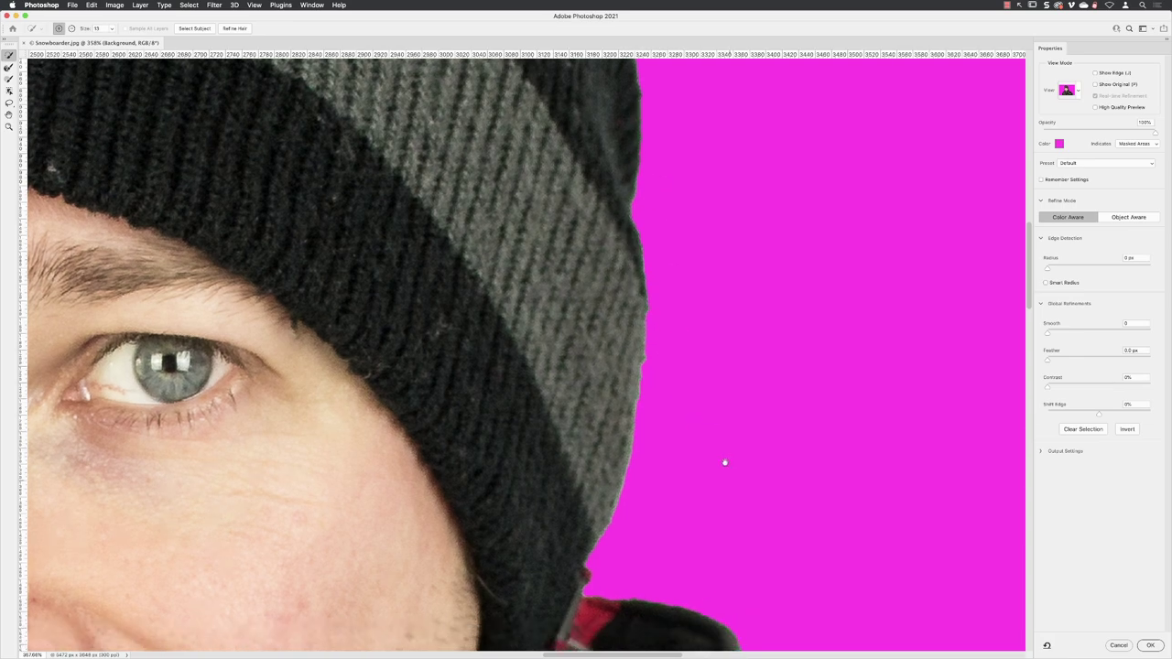
{"action": "scroll", "coordinate": [769, 414], "scroll_direction": "down", "scroll_amount": 3}
{"action": "scroll", "coordinate": [754, 421], "scroll_direction": "down", "scroll_amount": 5}
{"action": "scroll", "coordinate": [754, 420], "scroll_direction": "right", "scroll_amount": 4}
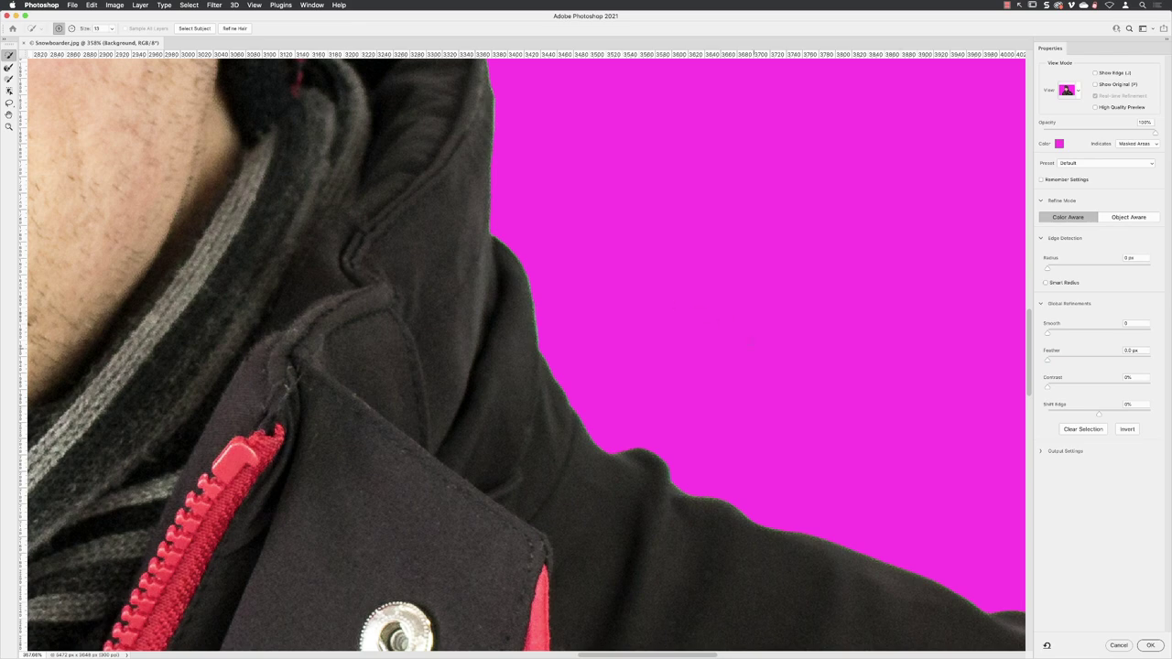
{"action": "left_click_drag", "start_coordinate": [800, 391], "coordinate": [435, 172]}
{"action": "left_click_drag", "start_coordinate": [832, 412], "coordinate": [778, 353]}
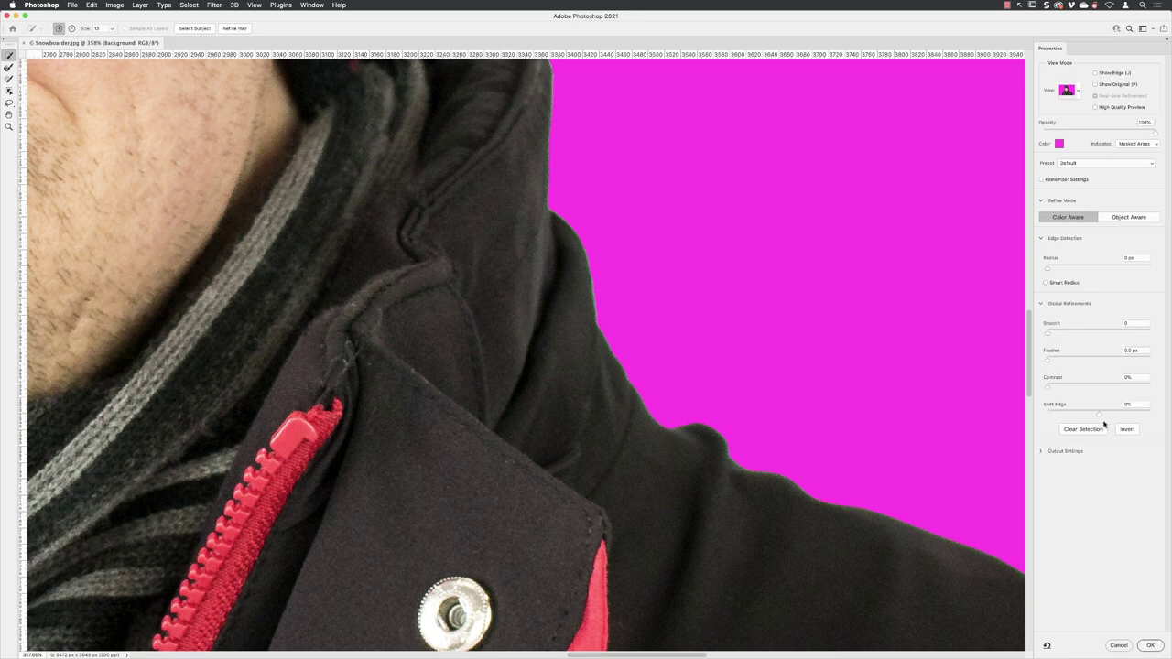
Step: Set Shift Edge to -33% and Contrast to 20%, check the hat and scarf edges, and apply
{"action": "left_click_drag", "start_coordinate": [1100, 416], "coordinate": [1083, 416]}
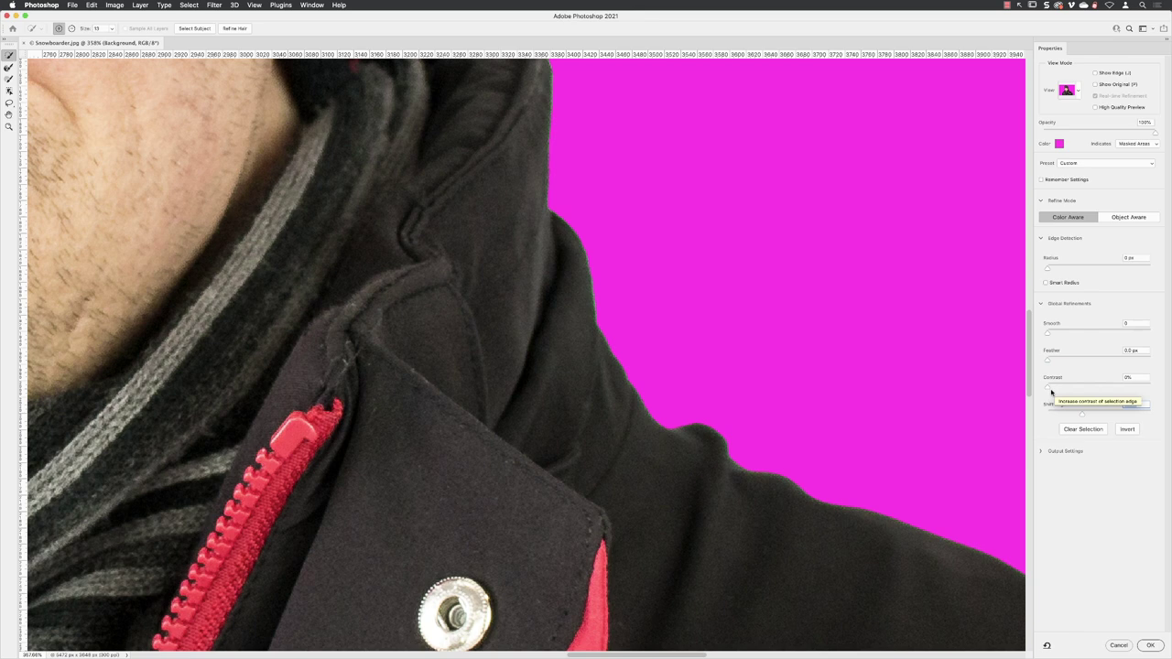
{"action": "left_click_drag", "start_coordinate": [1047, 390], "coordinate": [1067, 391]}
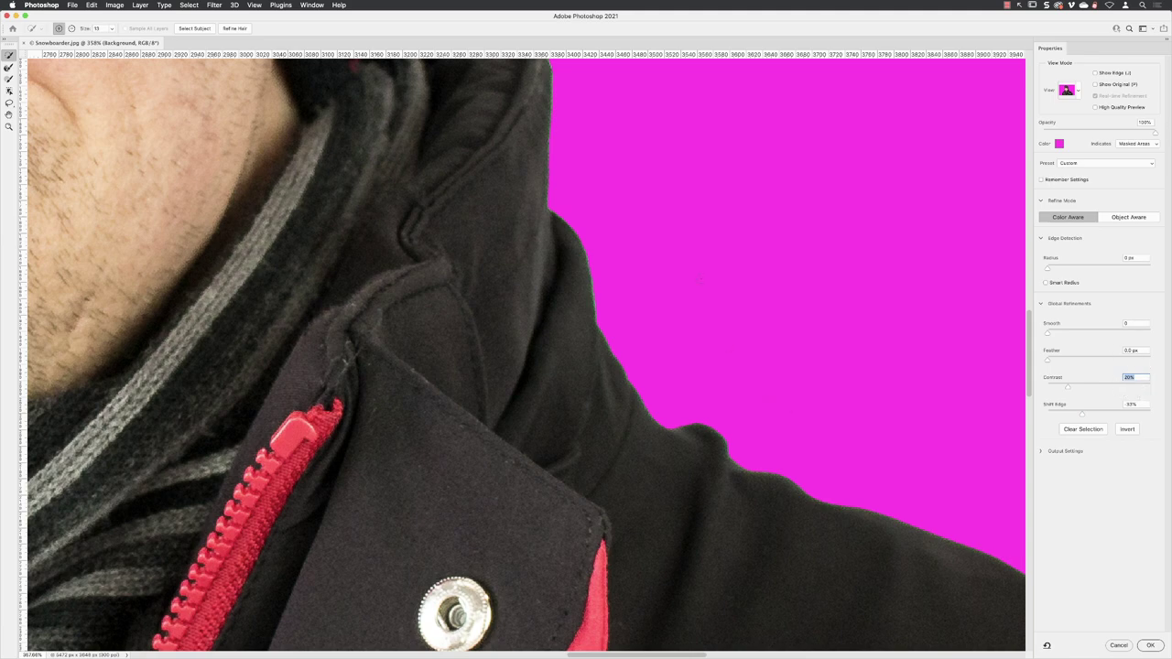
{"action": "key", "text": "super+minus"}
{"action": "key", "text": "super+minus"}
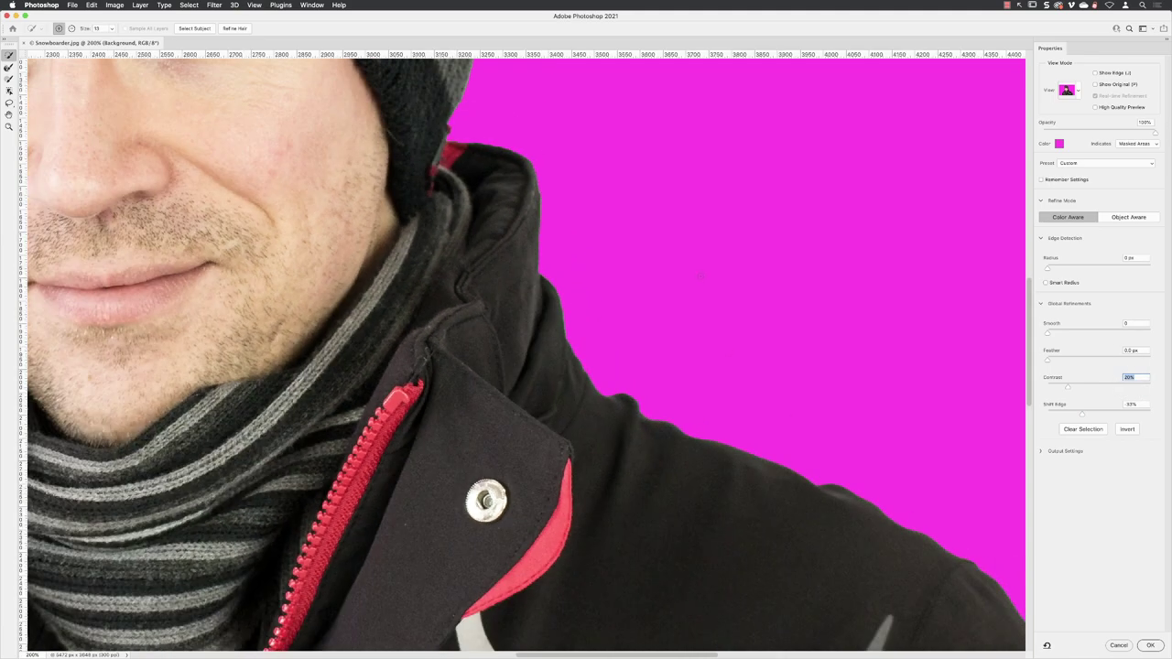
{"action": "scroll", "coordinate": [574, 168], "scroll_direction": "up", "scroll_amount": 10}
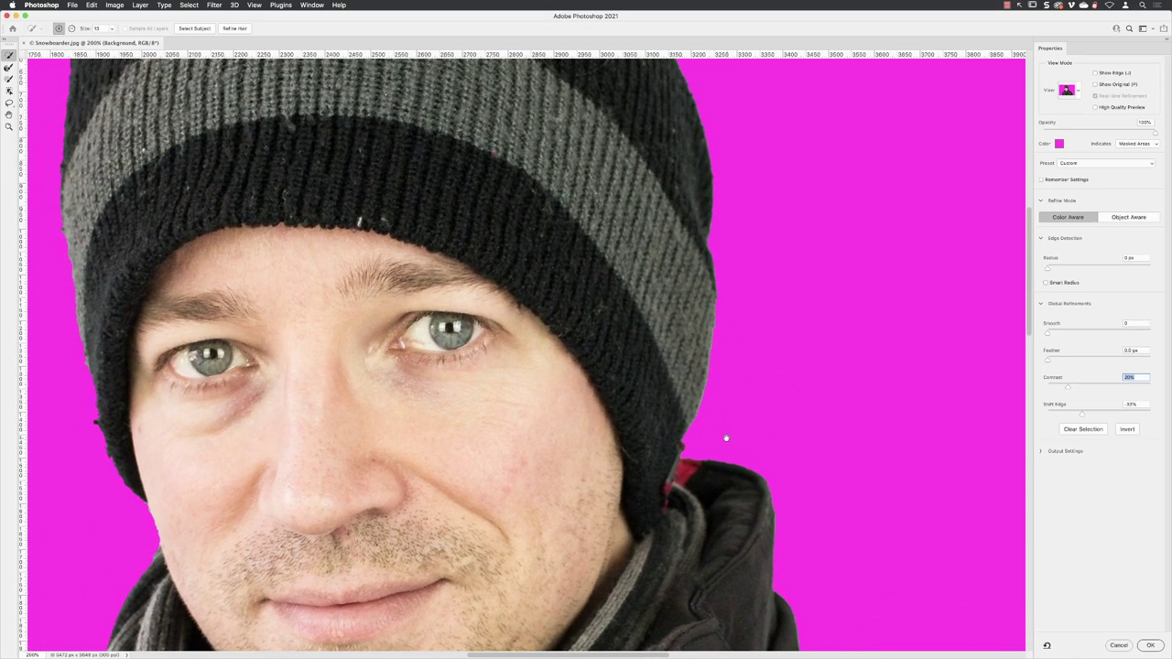
{"action": "scroll", "coordinate": [611, 195], "scroll_direction": "up", "scroll_amount": 10}
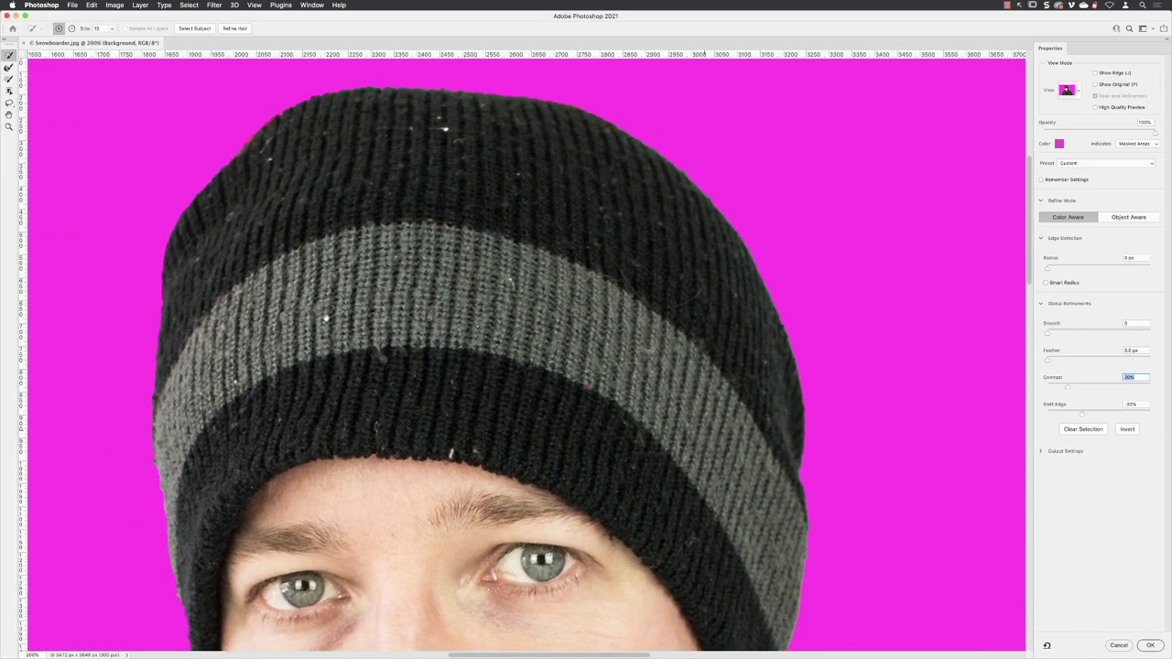
{"action": "scroll", "coordinate": [418, 318], "scroll_direction": "down", "scroll_amount": 10}
{"action": "scroll", "coordinate": [419, 318], "scroll_direction": "left", "scroll_amount": 5}
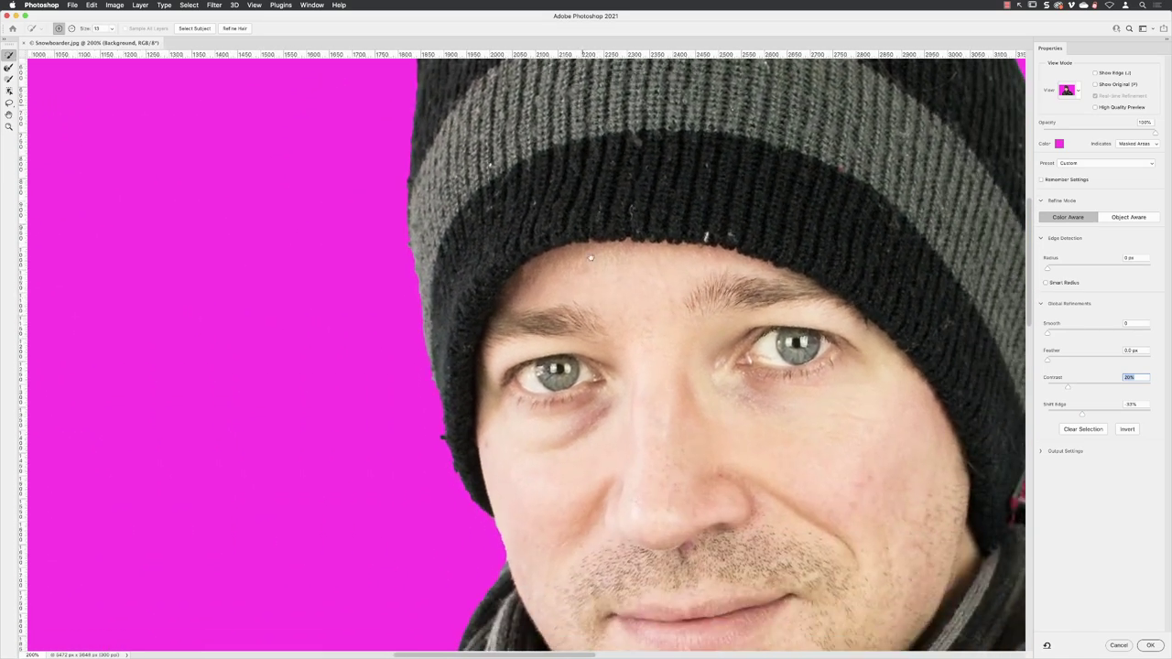
{"action": "scroll", "coordinate": [641, 430], "scroll_direction": "down", "scroll_amount": 5}
{"action": "scroll", "coordinate": [641, 431], "scroll_direction": "down", "scroll_amount": 5}
{"action": "scroll", "coordinate": [641, 430], "scroll_direction": "left", "scroll_amount": 3}
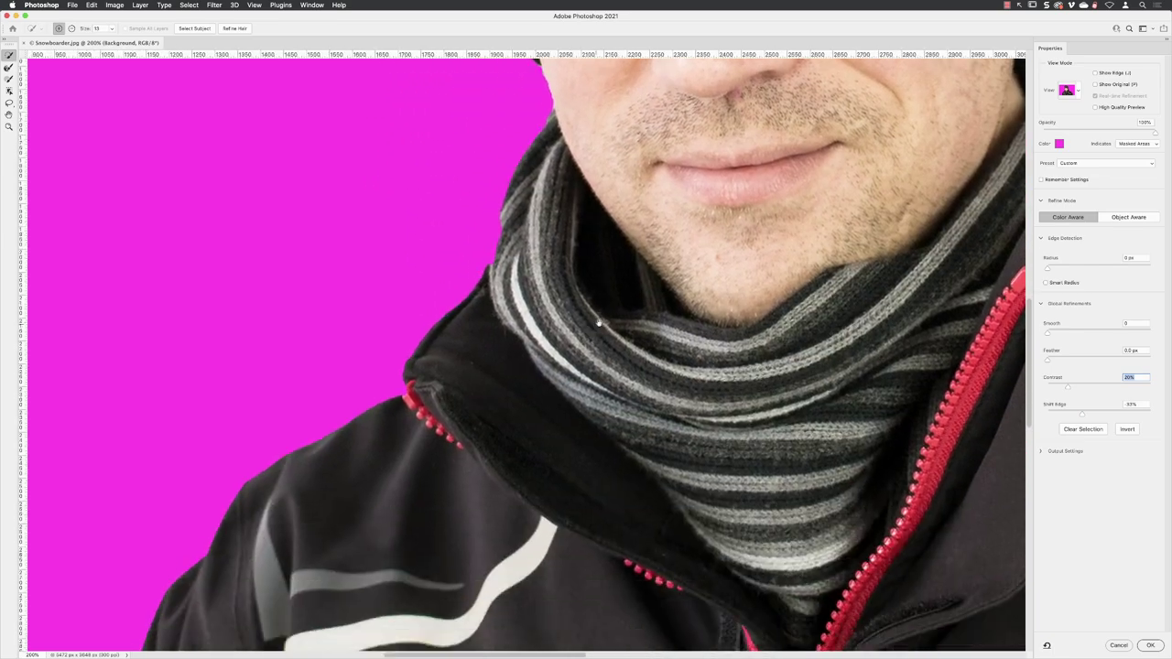
{"action": "scroll", "coordinate": [640, 251], "scroll_direction": "up", "scroll_amount": 5}
{"action": "scroll", "coordinate": [640, 251], "scroll_direction": "right", "scroll_amount": 2}
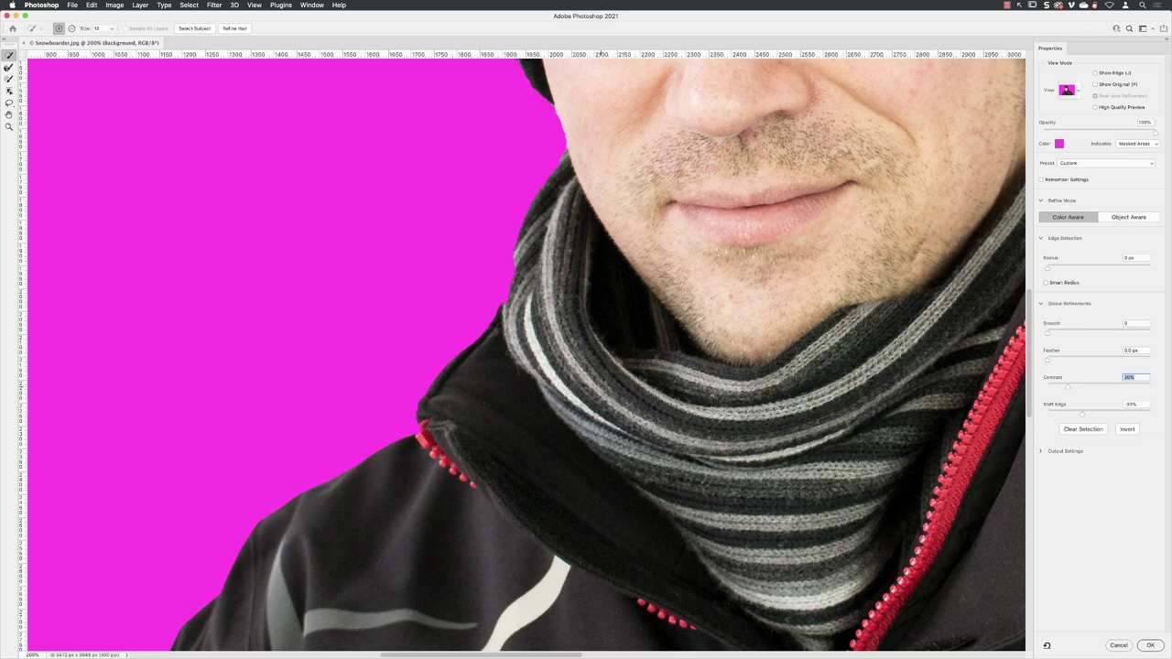
{"action": "left_click", "coordinate": [1152, 645]}
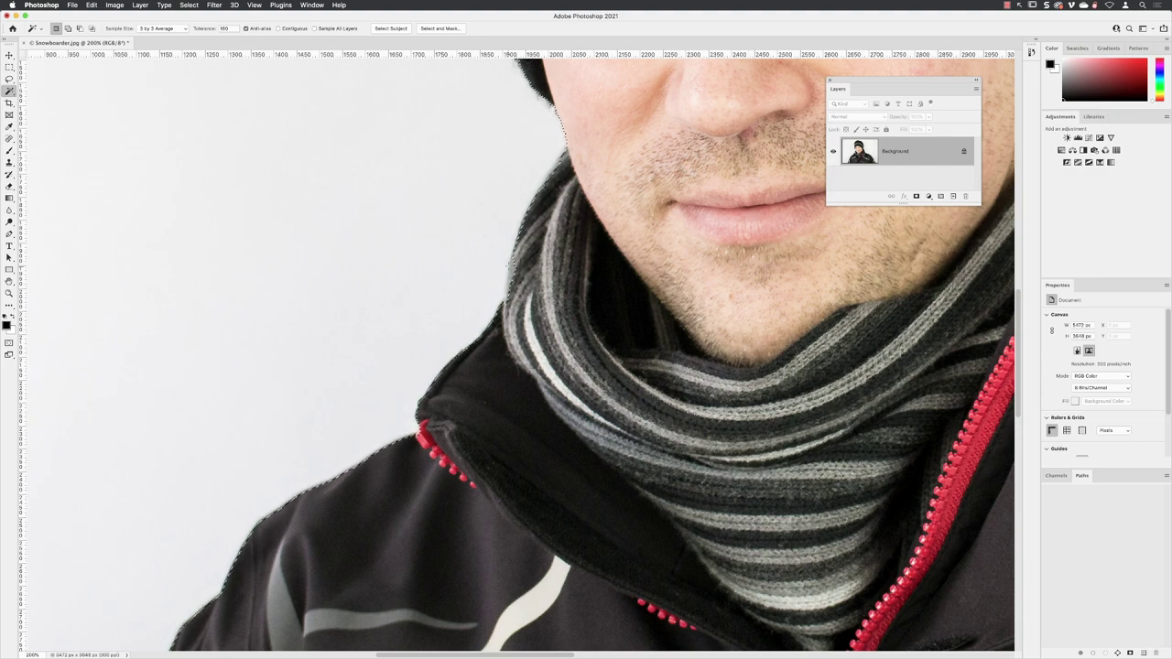
Step: Zoom in on the scarf and set the Polygonal Lasso Tool to Add to selection
{"action": "scroll", "coordinate": [517, 239], "scroll_direction": "up", "scroll_amount": 5}
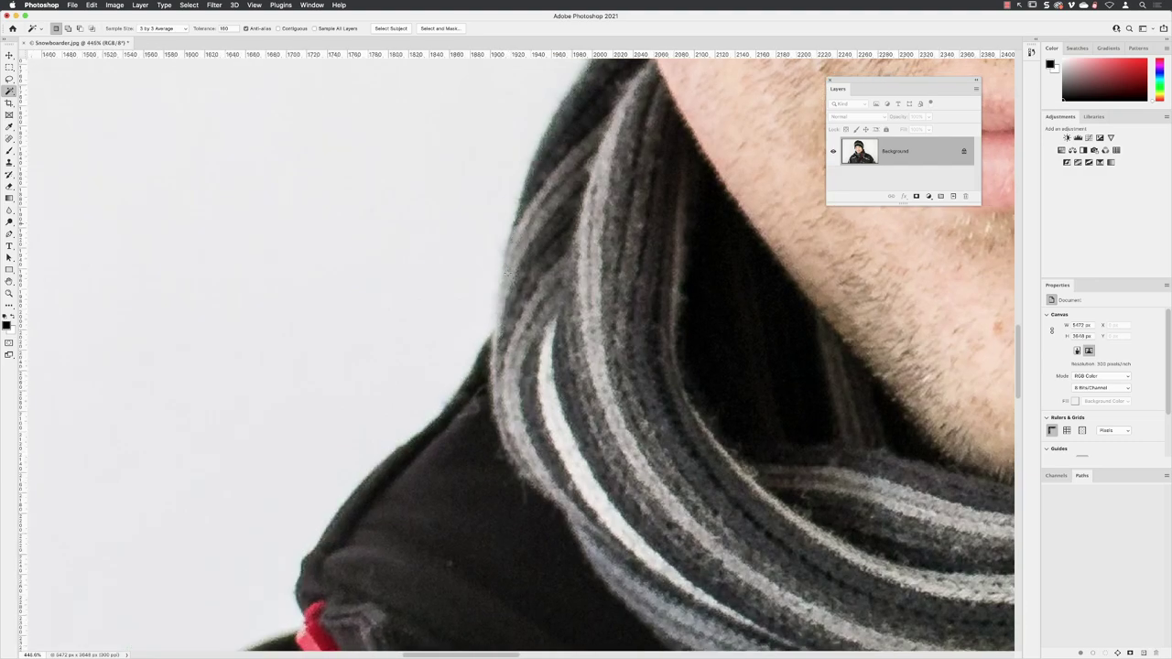
{"action": "scroll", "coordinate": [517, 239], "scroll_direction": "up", "scroll_amount": 3}
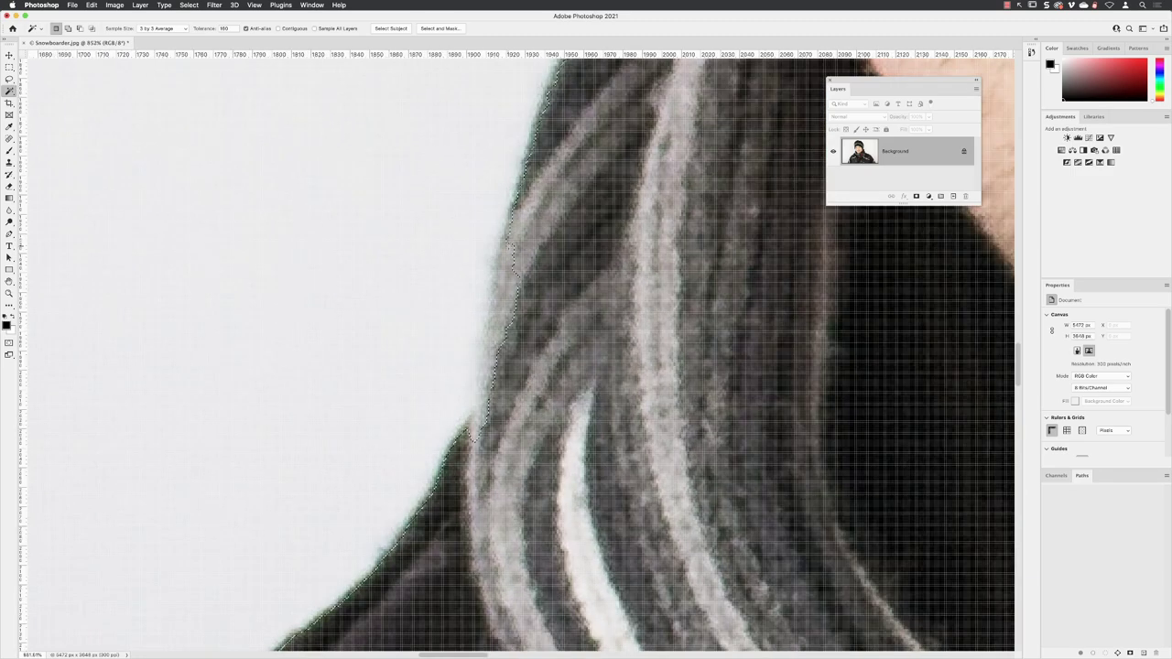
{"action": "left_click", "coordinate": [9, 79]}
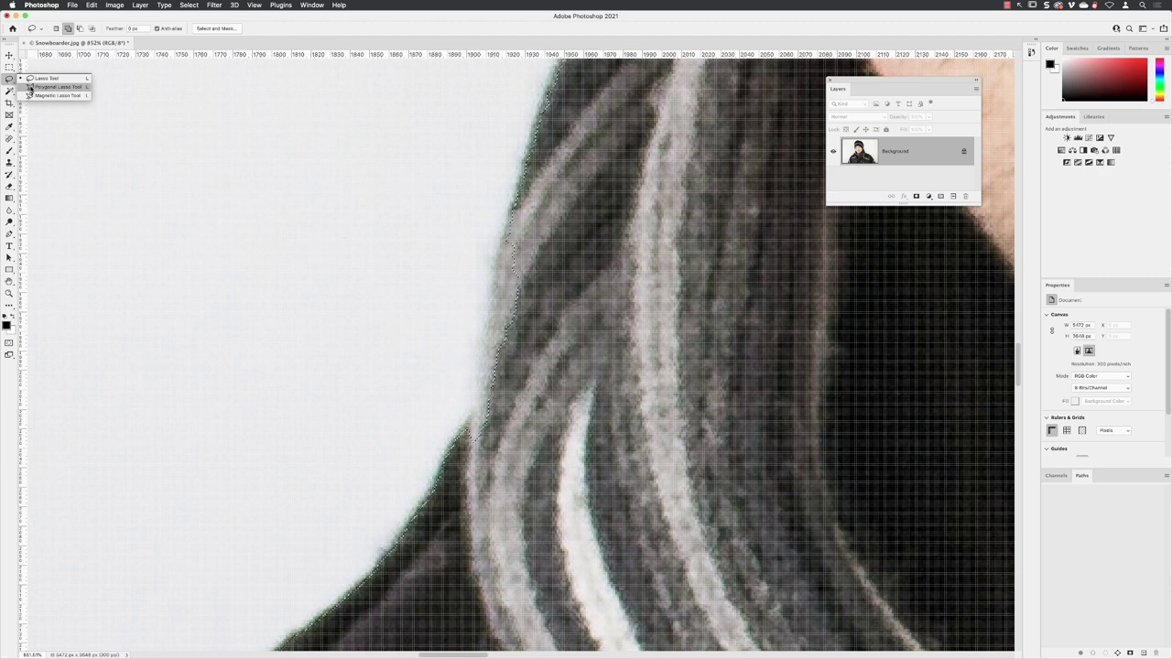
{"action": "left_click", "coordinate": [31, 87]}
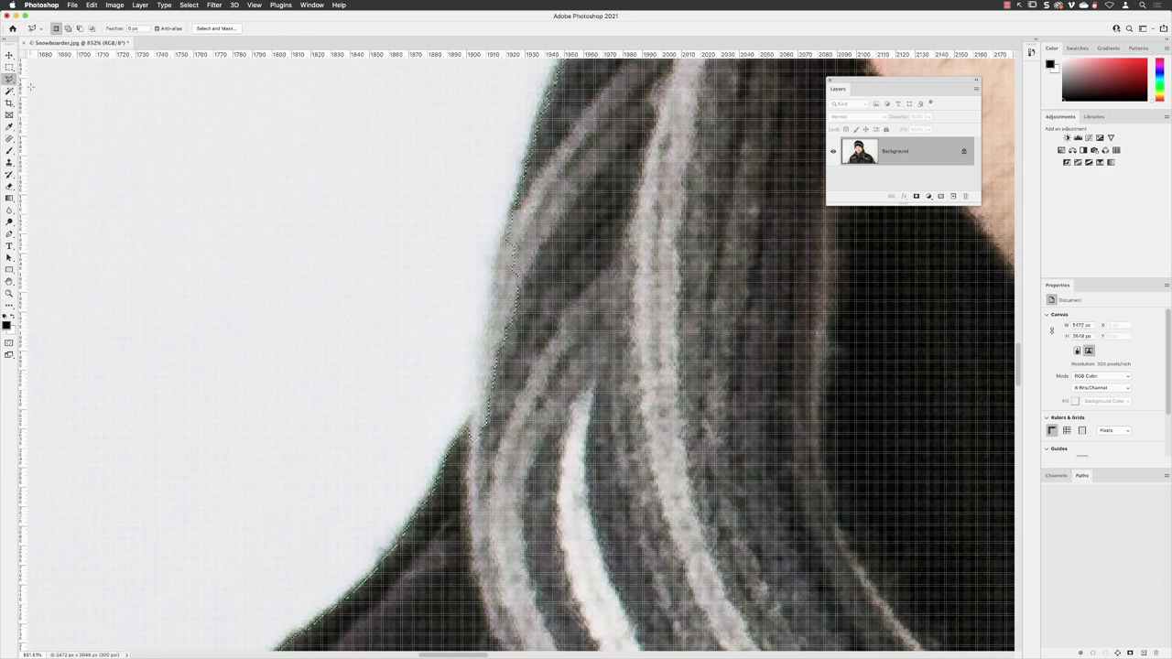
{"action": "left_click", "coordinate": [68, 29]}
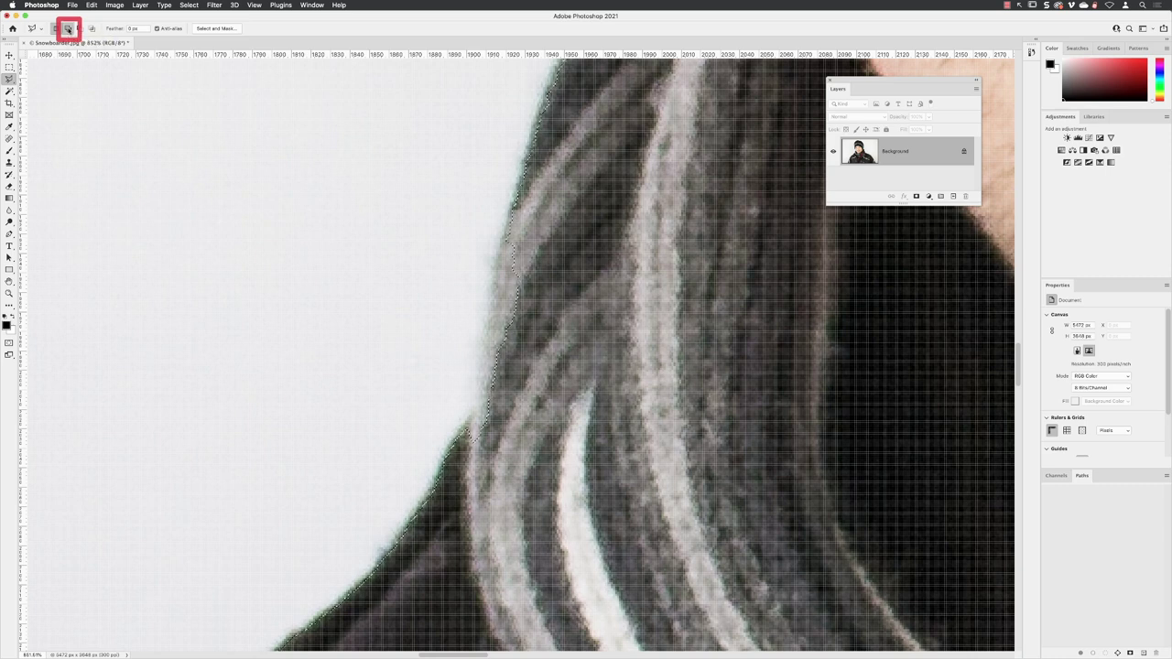
{"action": "left_click", "coordinate": [68, 28]}
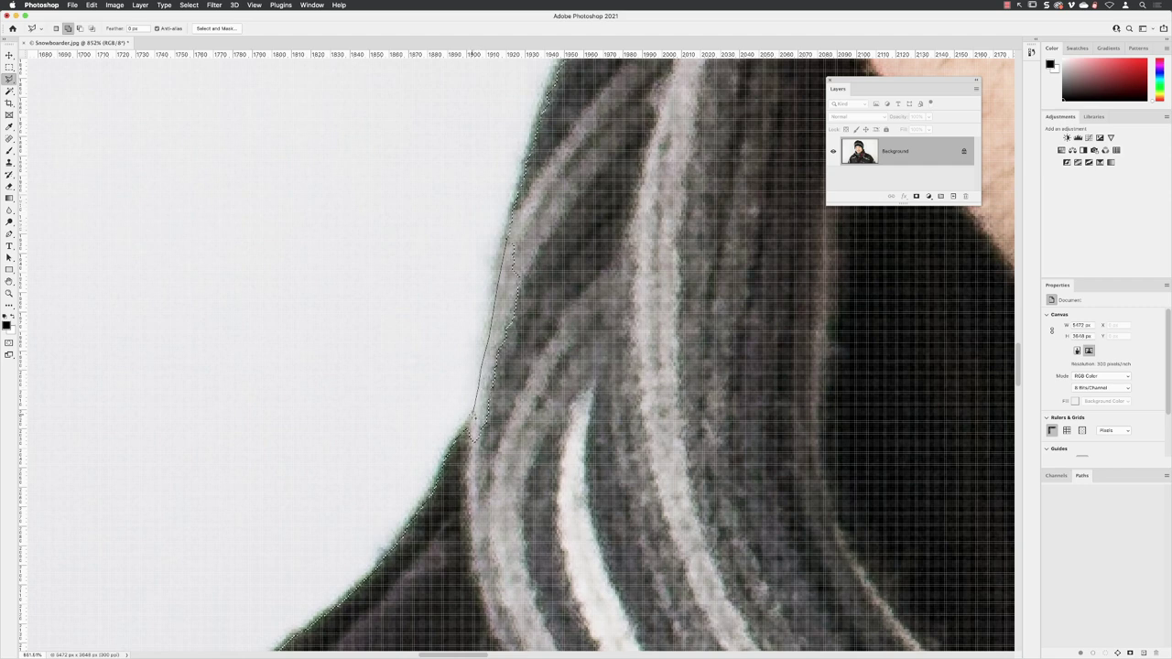
Step: Outline the missed scarf-edge strip with five corner points to add it to the selection
{"action": "left_click", "coordinate": [465, 458]}
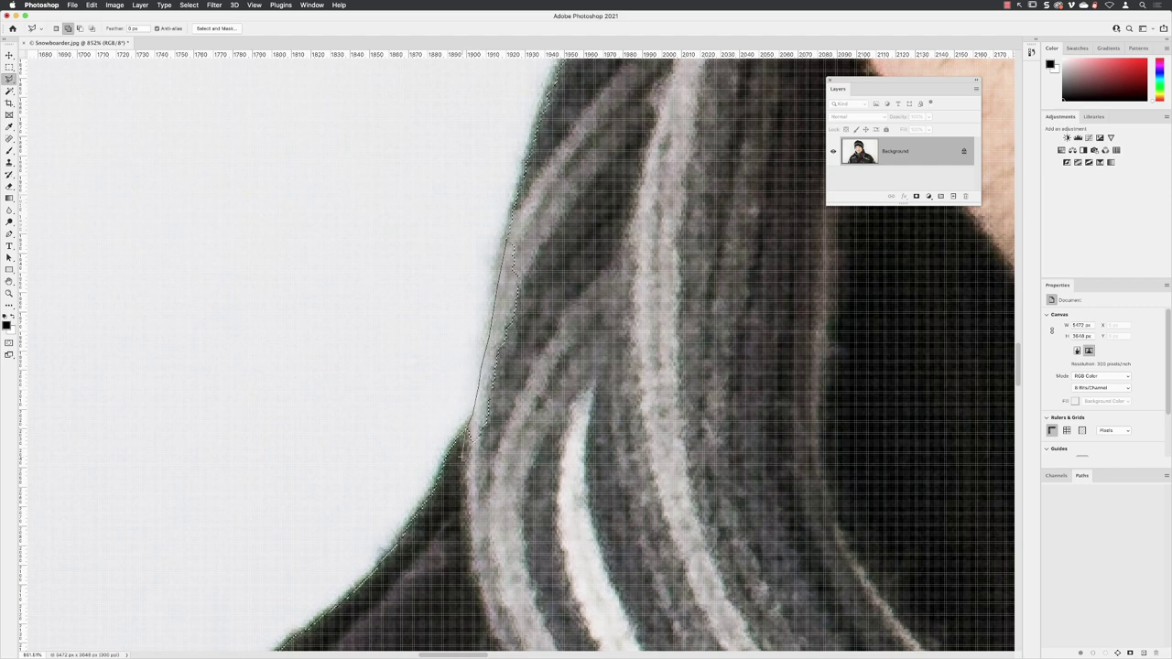
{"action": "left_click", "coordinate": [507, 467]}
{"action": "left_click", "coordinate": [567, 343]}
{"action": "left_click", "coordinate": [556, 237]}
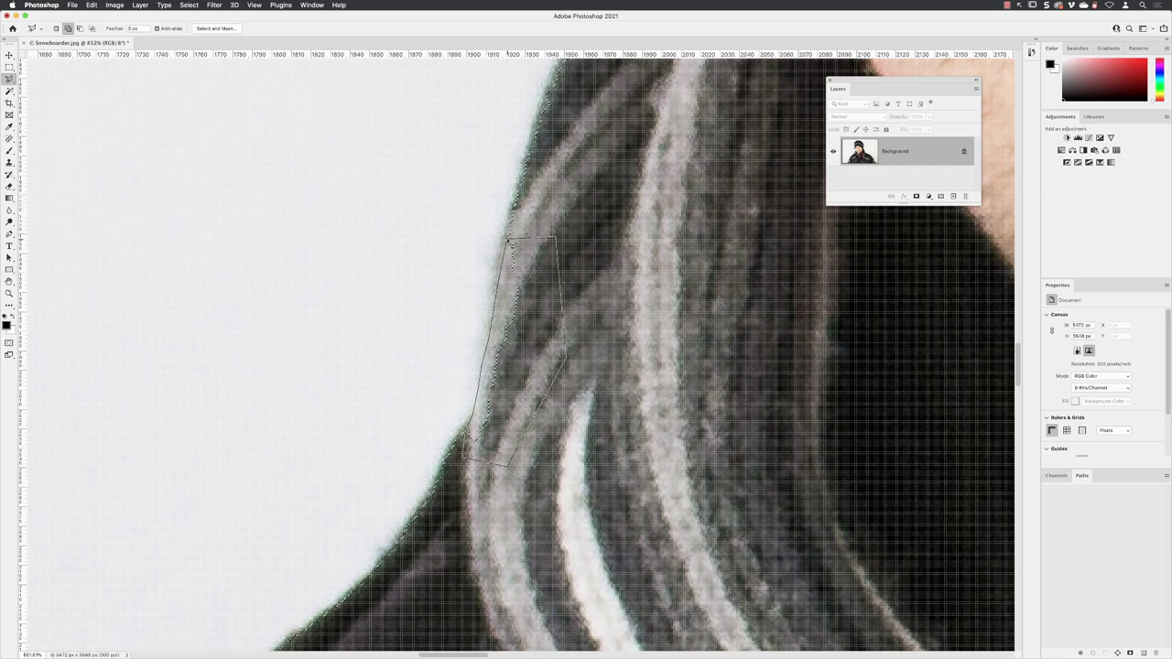
{"action": "left_click", "coordinate": [510, 241]}
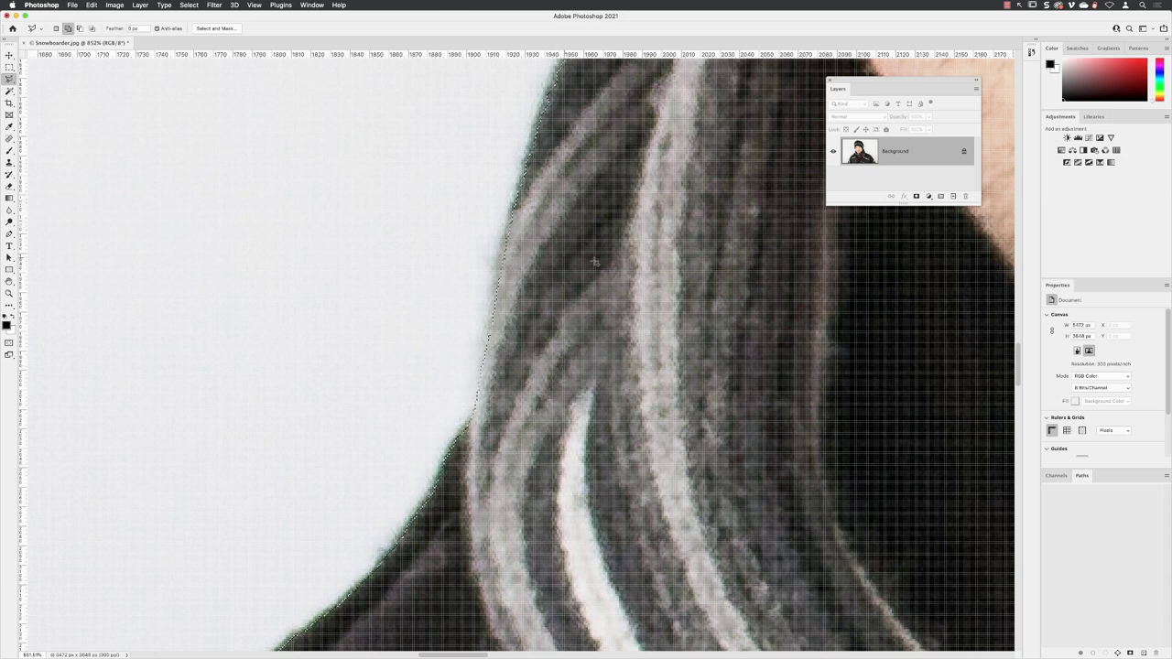
{"action": "scroll", "coordinate": [594, 245], "scroll_direction": "down", "scroll_amount": 3}
{"action": "scroll", "coordinate": [595, 245], "scroll_direction": "down", "scroll_amount": 2}
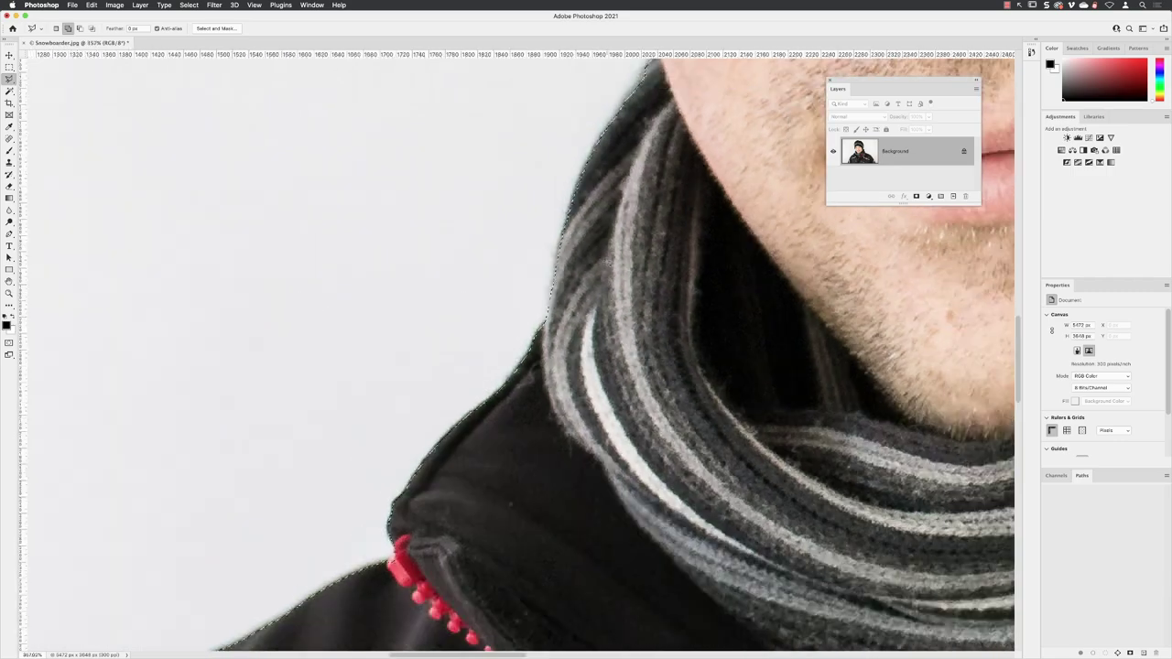
{"action": "scroll", "coordinate": [641, 240], "scroll_direction": "down", "scroll_amount": 2}
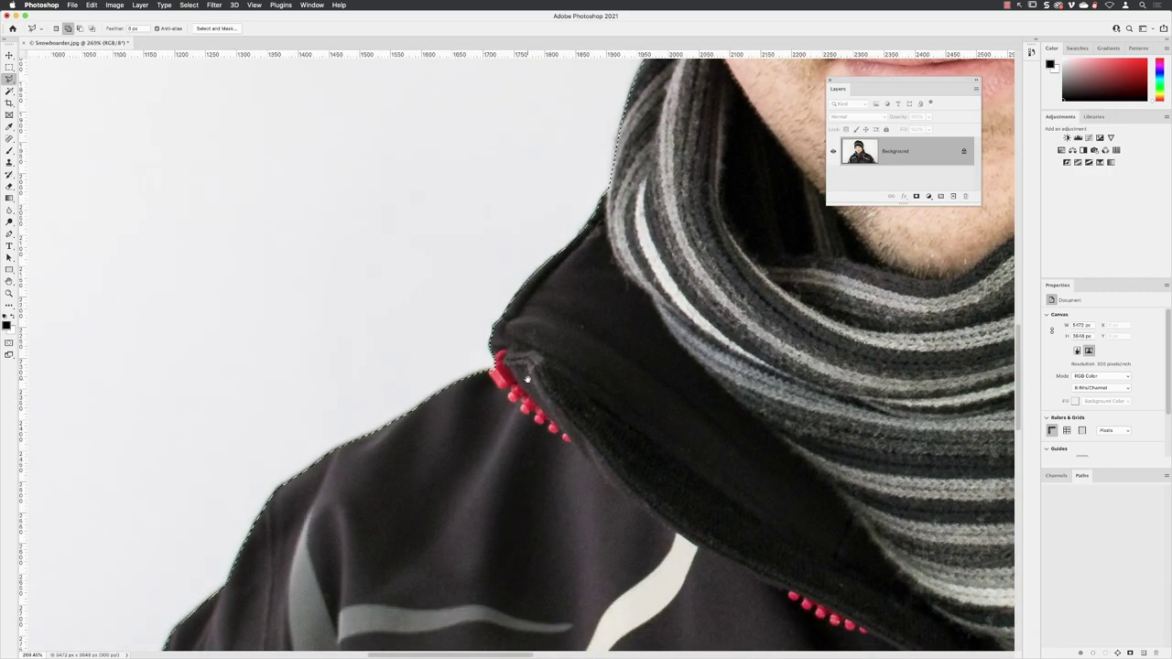
{"action": "scroll", "coordinate": [641, 240], "scroll_direction": "down", "scroll_amount": 3}
{"action": "scroll", "coordinate": [641, 239], "scroll_direction": "left", "scroll_amount": 3}
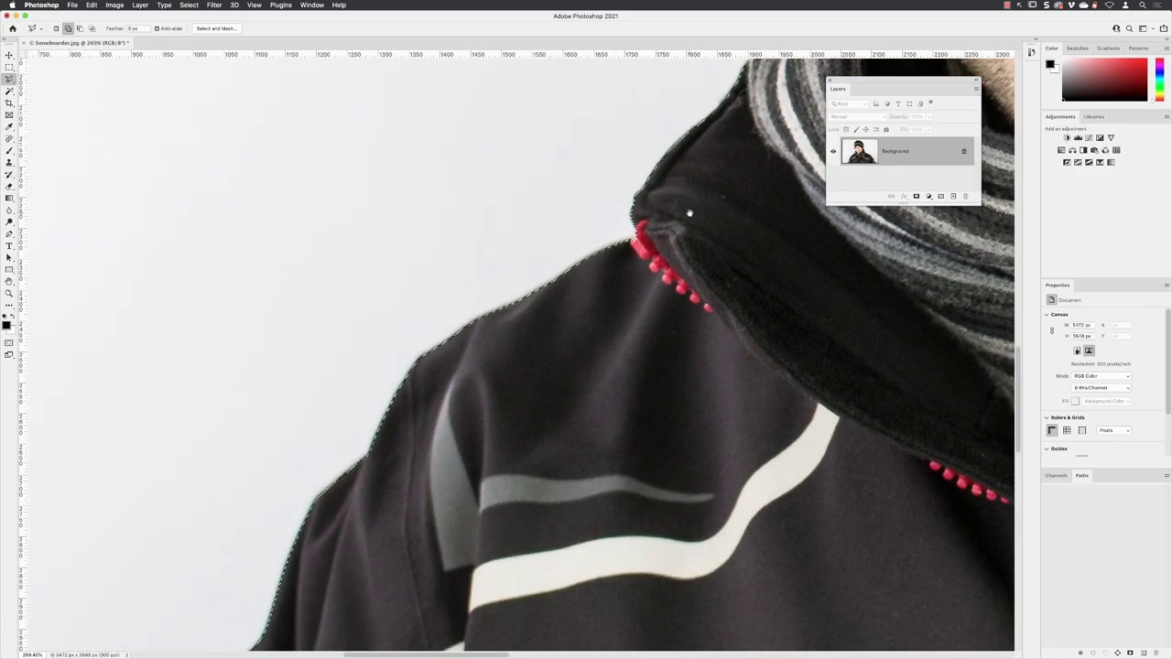
{"action": "scroll", "coordinate": [686, 209], "scroll_direction": "up", "scroll_amount": 5}
{"action": "scroll", "coordinate": [686, 210], "scroll_direction": "right", "scroll_amount": 5}
{"action": "scroll", "coordinate": [709, 164], "scroll_direction": "up", "scroll_amount": 5}
{"action": "scroll", "coordinate": [709, 164], "scroll_direction": "right", "scroll_amount": 3}
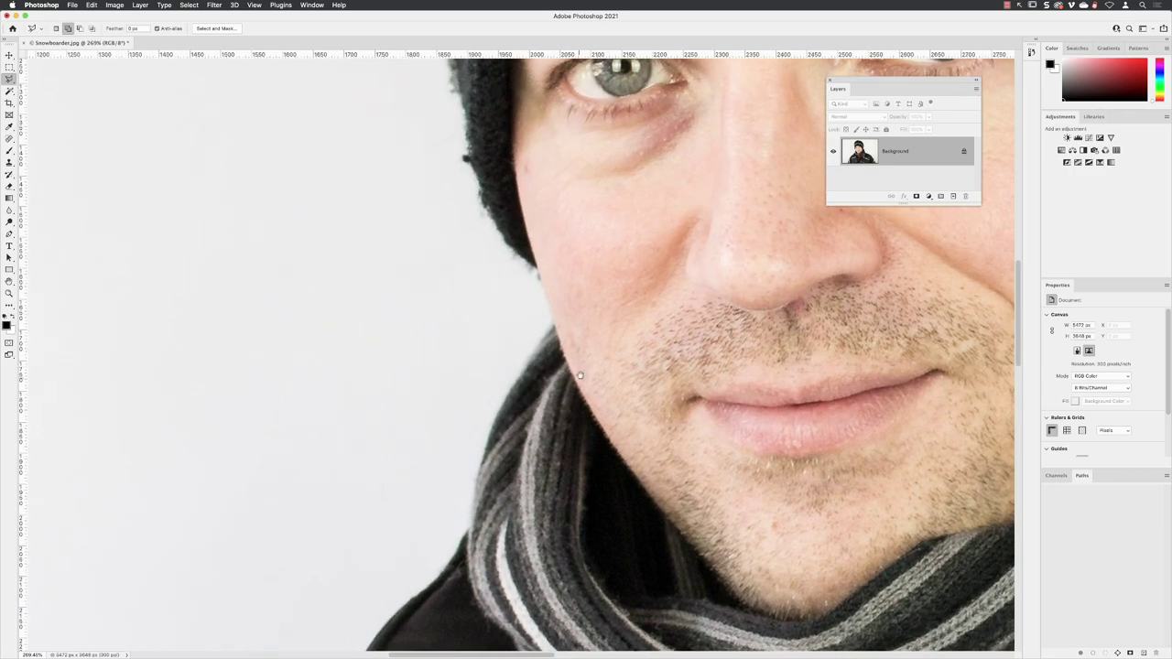
{"action": "scroll", "coordinate": [440, 373], "scroll_direction": "up", "scroll_amount": 4}
{"action": "scroll", "coordinate": [440, 373], "scroll_direction": "right", "scroll_amount": 2}
{"action": "scroll", "coordinate": [439, 372], "scroll_direction": "up", "scroll_amount": 3}
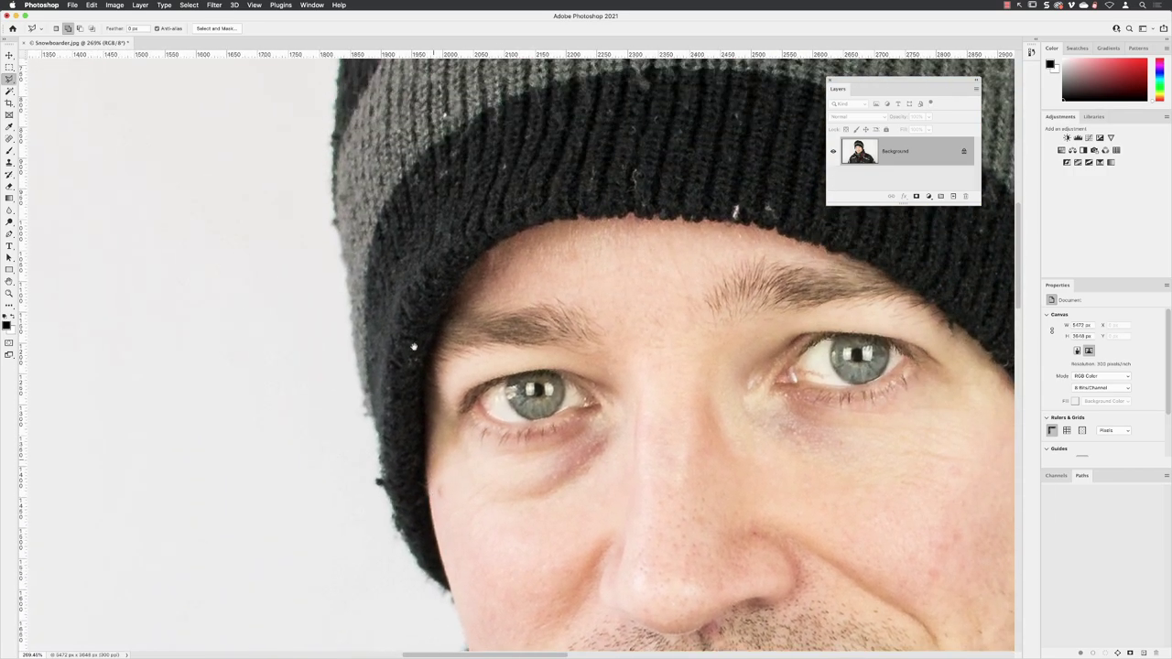
{"action": "scroll", "coordinate": [419, 348], "scroll_direction": "up", "scroll_amount": 8}
{"action": "scroll", "coordinate": [420, 306], "scroll_direction": "up", "scroll_amount": 3}
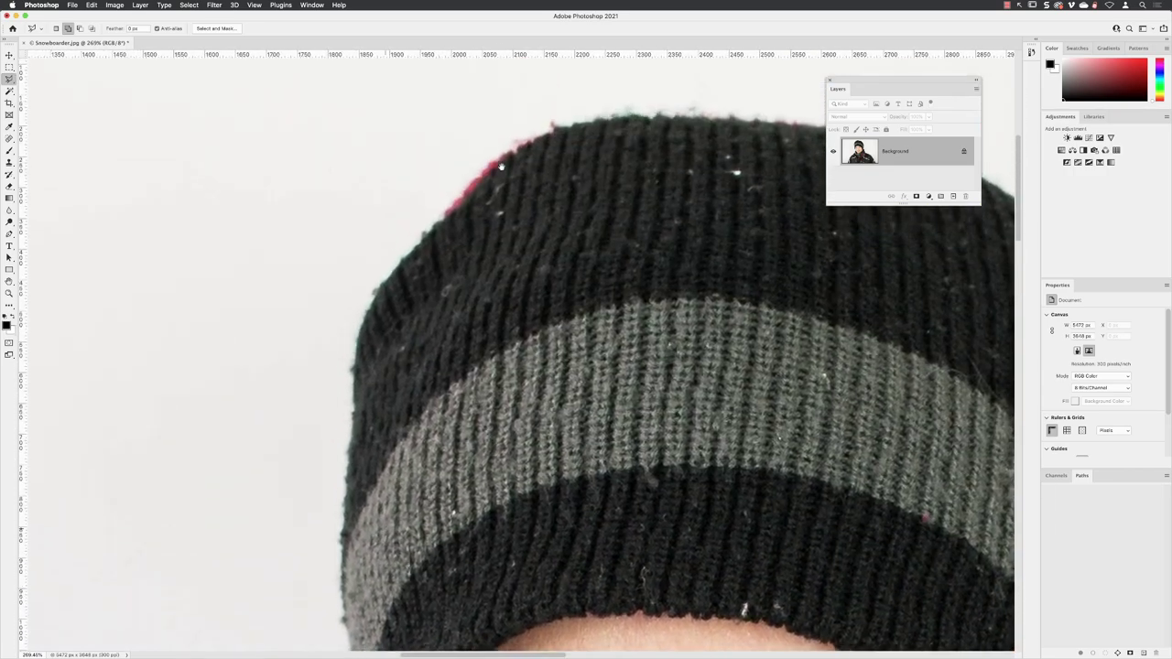
{"action": "scroll", "coordinate": [421, 306], "scroll_direction": "up", "scroll_amount": 4}
{"action": "scroll", "coordinate": [420, 306], "scroll_direction": "up", "scroll_amount": 4}
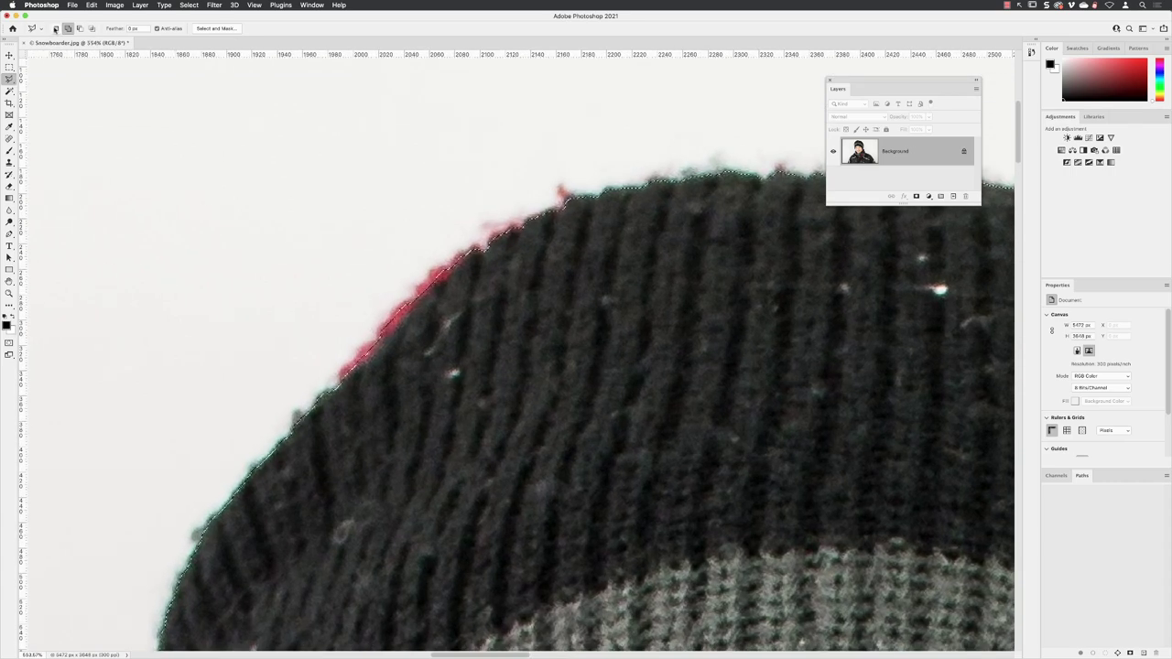
Step: Trace a polygonal outline around the red fringe on the hat's upper edge to subtract it
{"action": "left_click", "coordinate": [80, 30]}
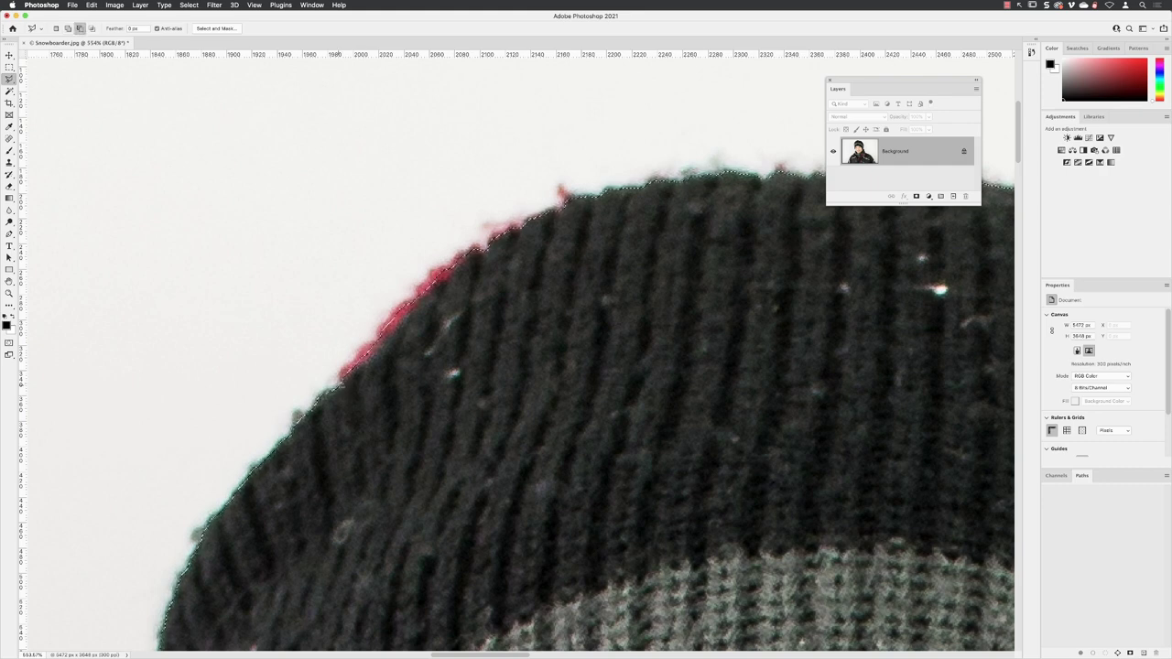
{"action": "left_click", "coordinate": [340, 380]}
{"action": "left_click", "coordinate": [508, 236]}
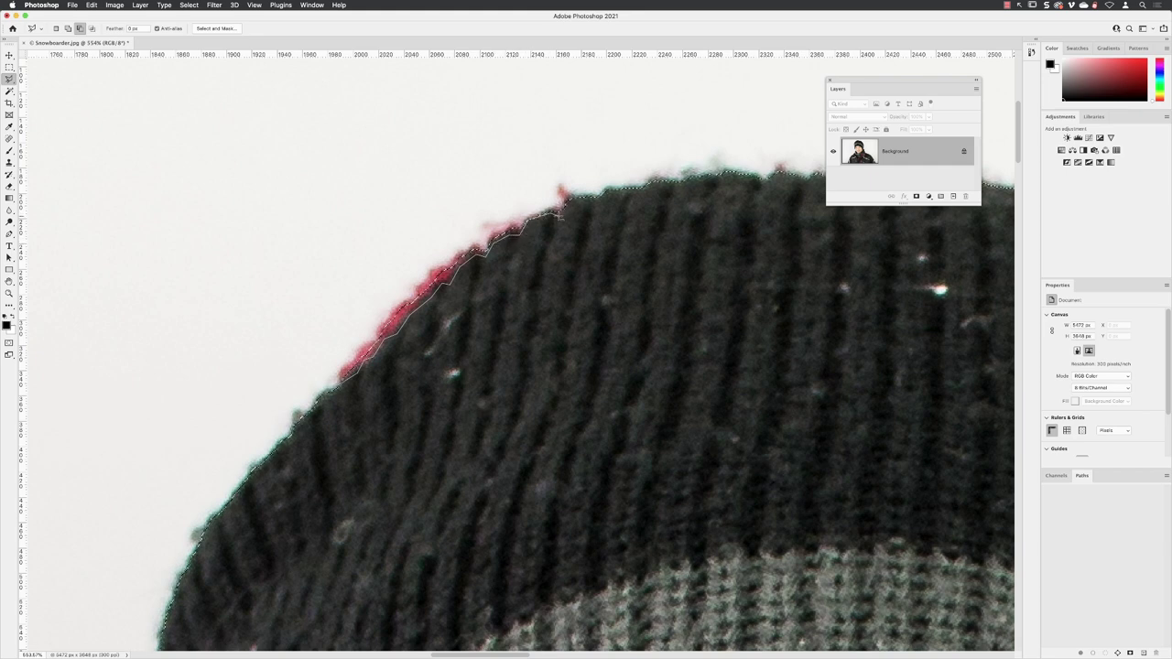
{"action": "left_click", "coordinate": [575, 195]}
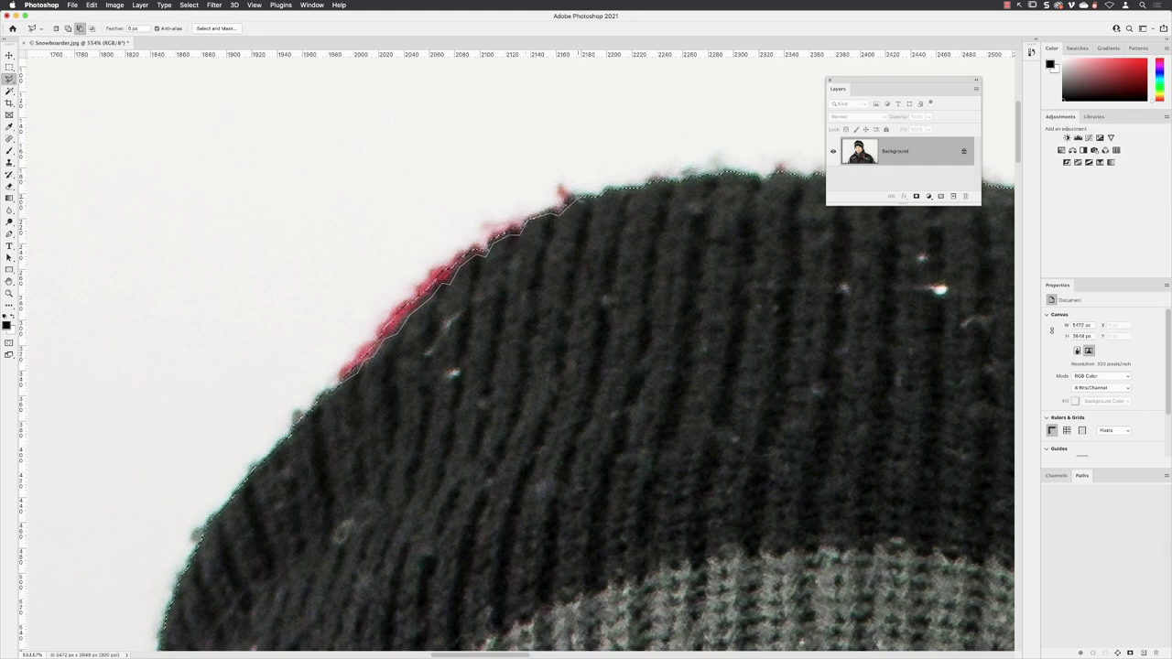
{"action": "left_click", "coordinate": [571, 137]}
{"action": "left_click", "coordinate": [319, 235]}
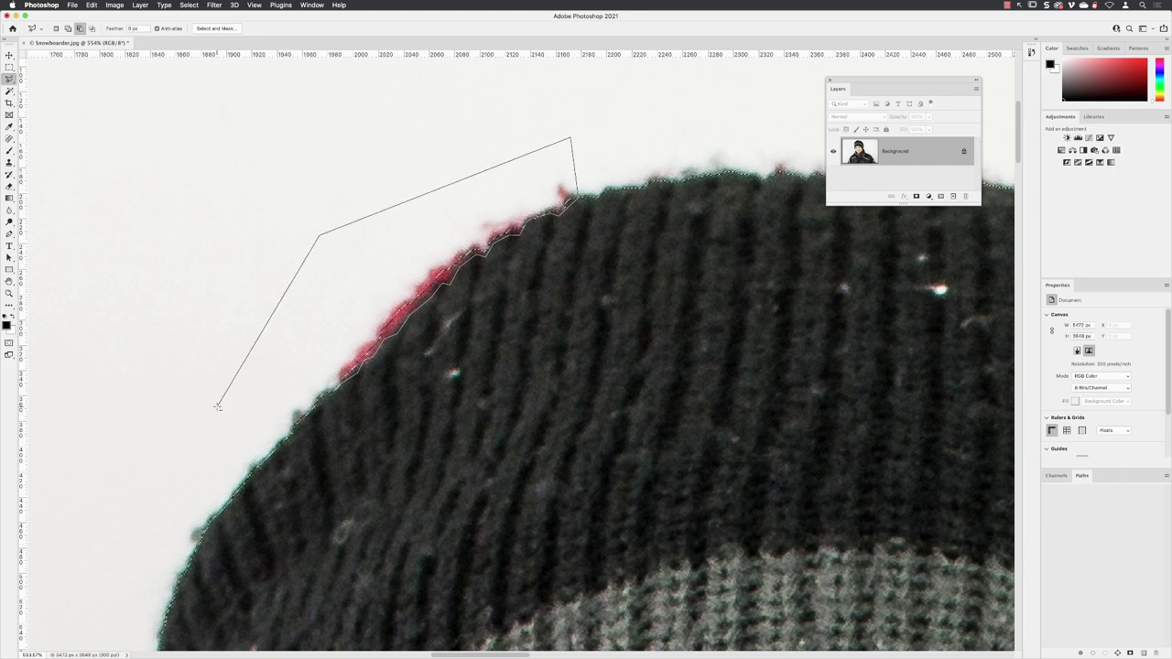
{"action": "left_click", "coordinate": [218, 405]}
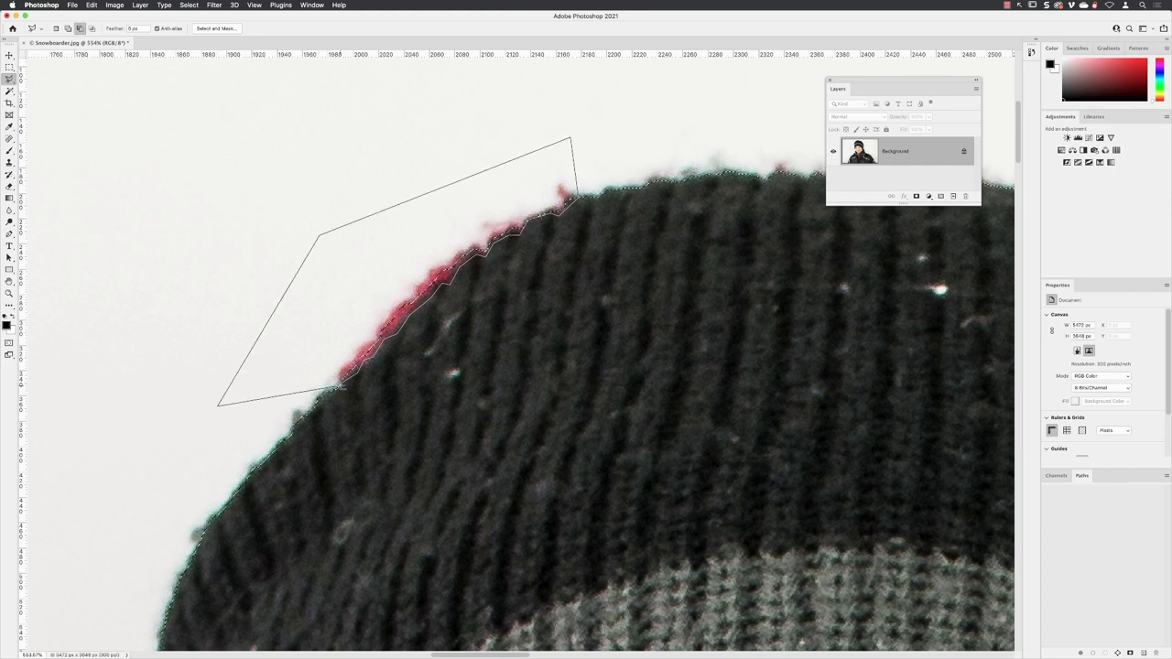
{"action": "double_click", "coordinate": [341, 388]}
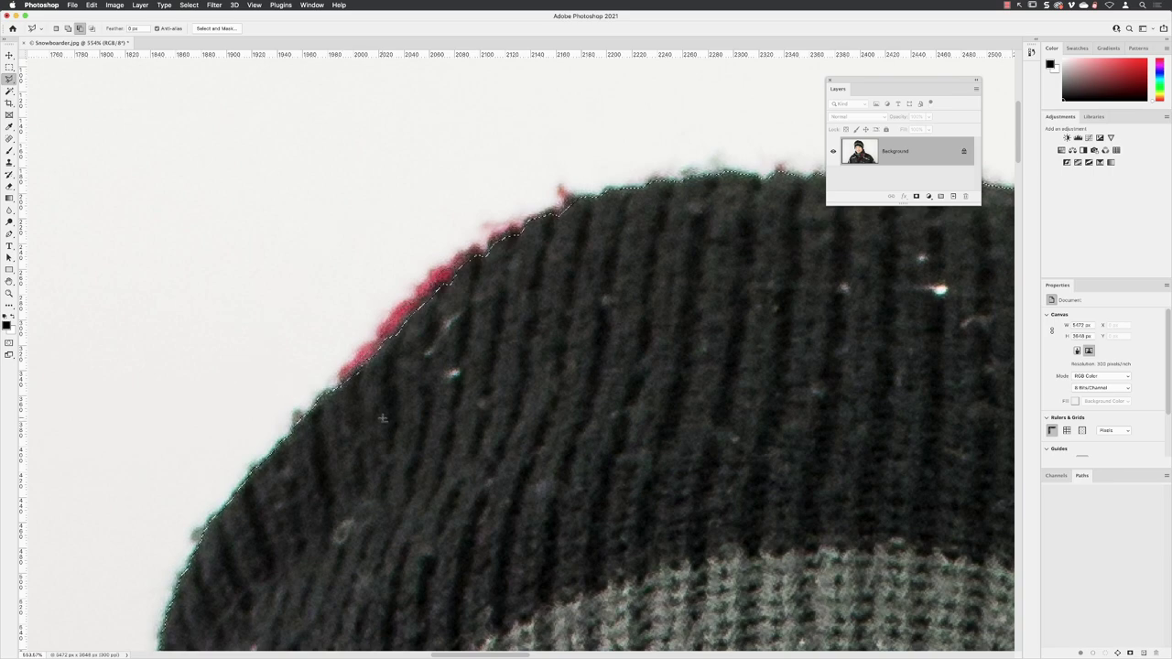
{"action": "scroll", "coordinate": [594, 346], "scroll_direction": "down", "scroll_amount": 3}
{"action": "scroll", "coordinate": [594, 346], "scroll_direction": "down", "scroll_amount": 2}
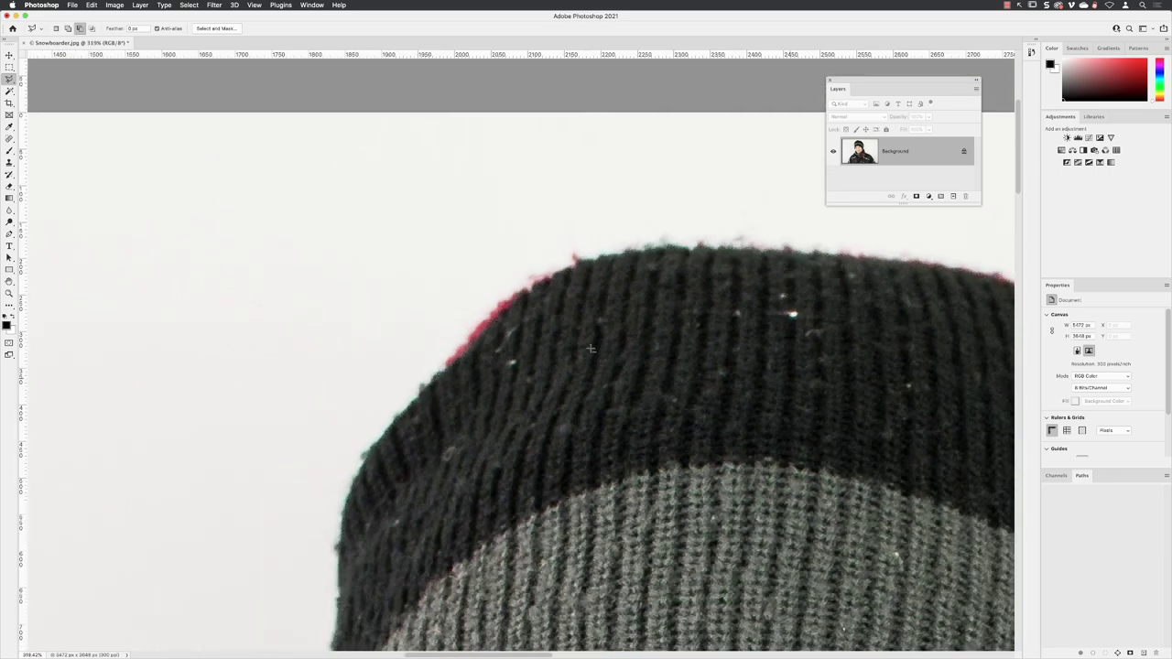
{"action": "scroll", "coordinate": [723, 377], "scroll_direction": "right", "scroll_amount": 5}
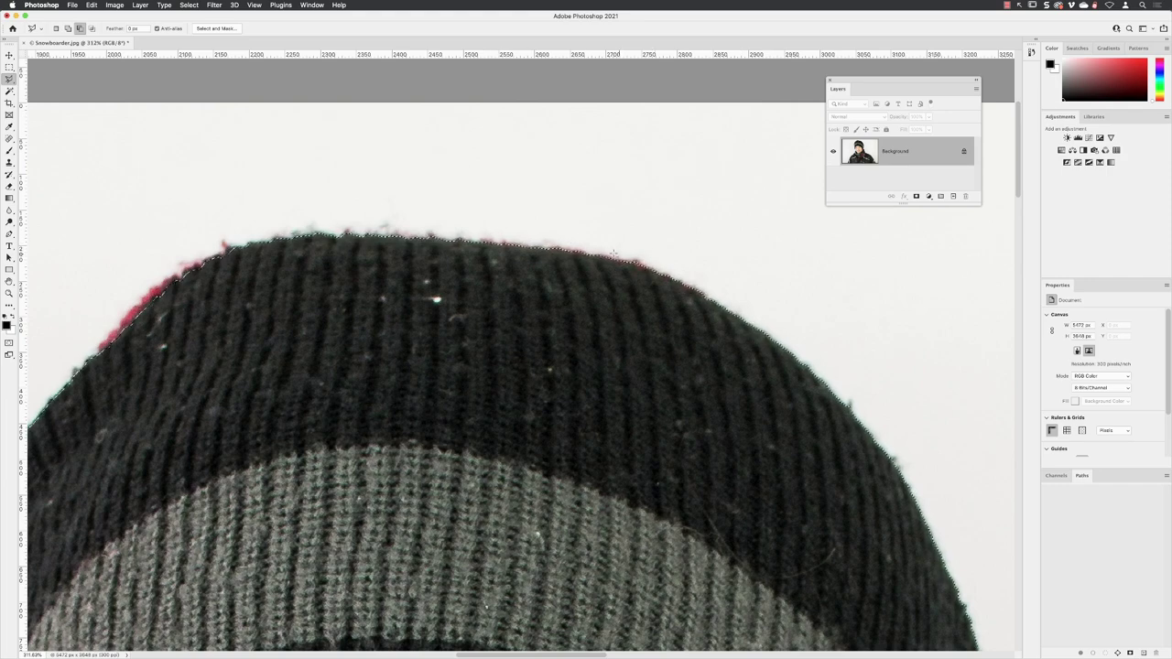
{"action": "scroll", "coordinate": [644, 272], "scroll_direction": "up", "scroll_amount": 2}
{"action": "scroll", "coordinate": [643, 272], "scroll_direction": "up", "scroll_amount": 4}
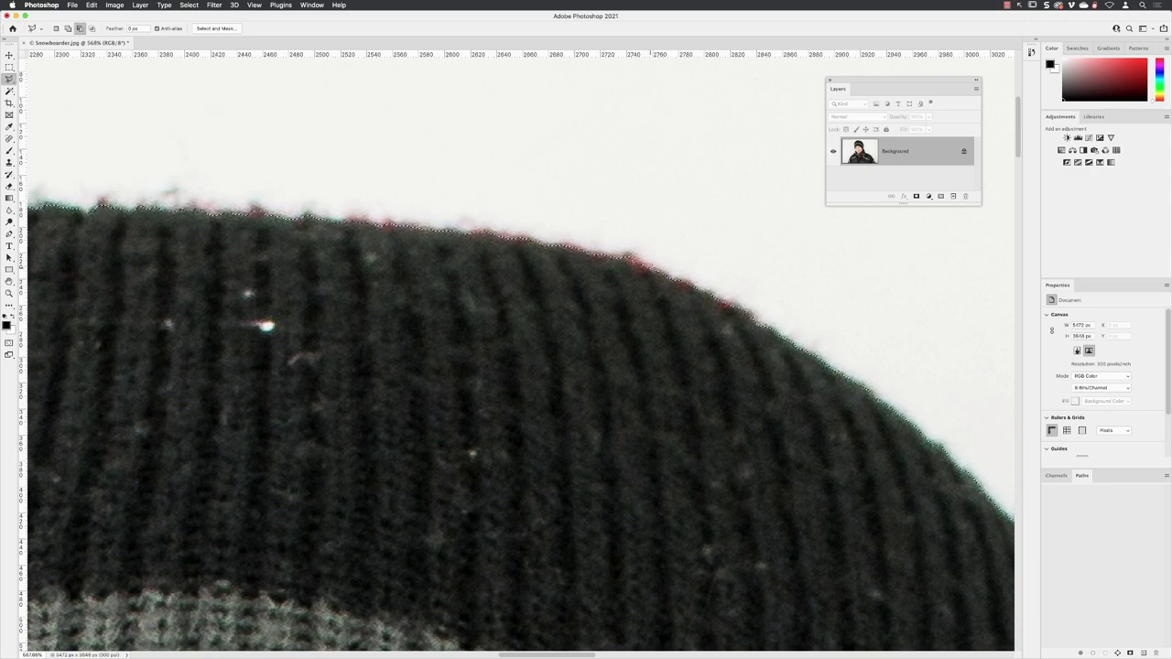
{"action": "scroll", "coordinate": [640, 338], "scroll_direction": "down", "scroll_amount": 6}
{"action": "scroll", "coordinate": [640, 339], "scroll_direction": "down", "scroll_amount": 10}
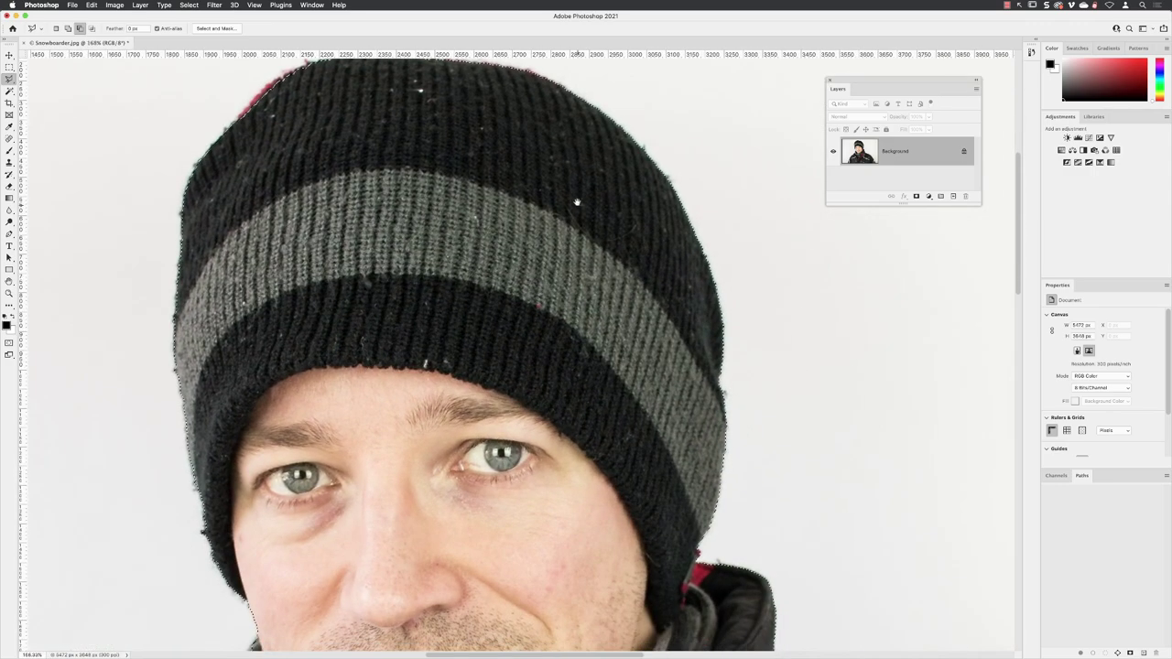
{"action": "scroll", "coordinate": [576, 353], "scroll_direction": "down", "scroll_amount": 8}
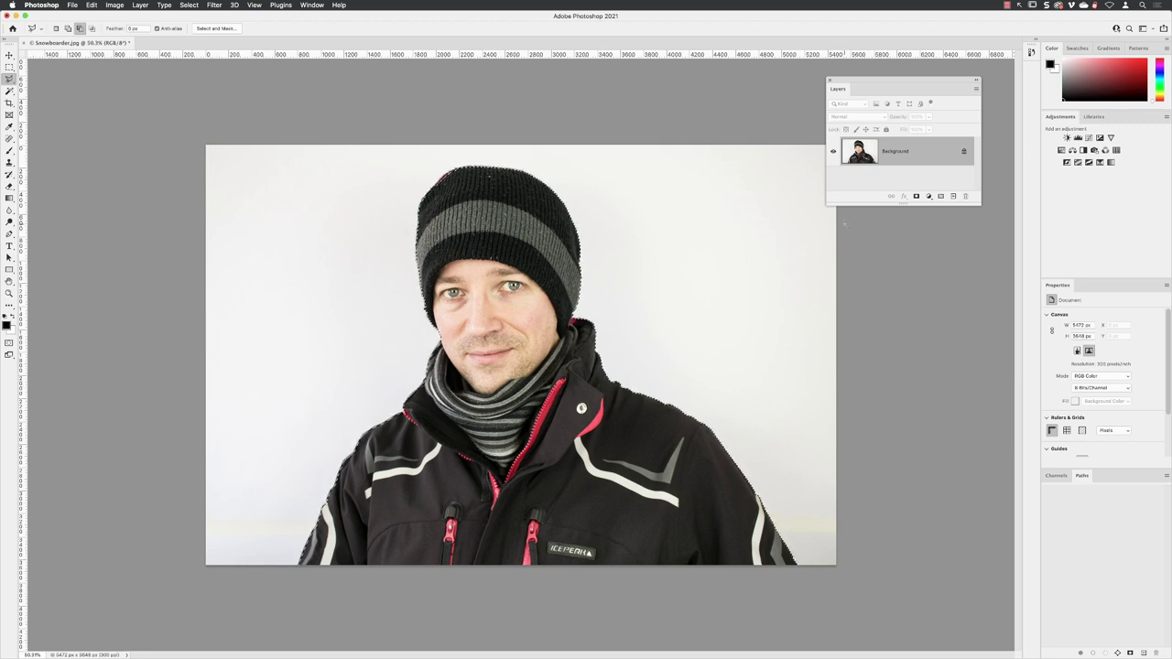
Step: Add a layer mask from the selection so Layer 0 shows the snowboarder on transparency
{"action": "left_click", "coordinate": [915, 197]}
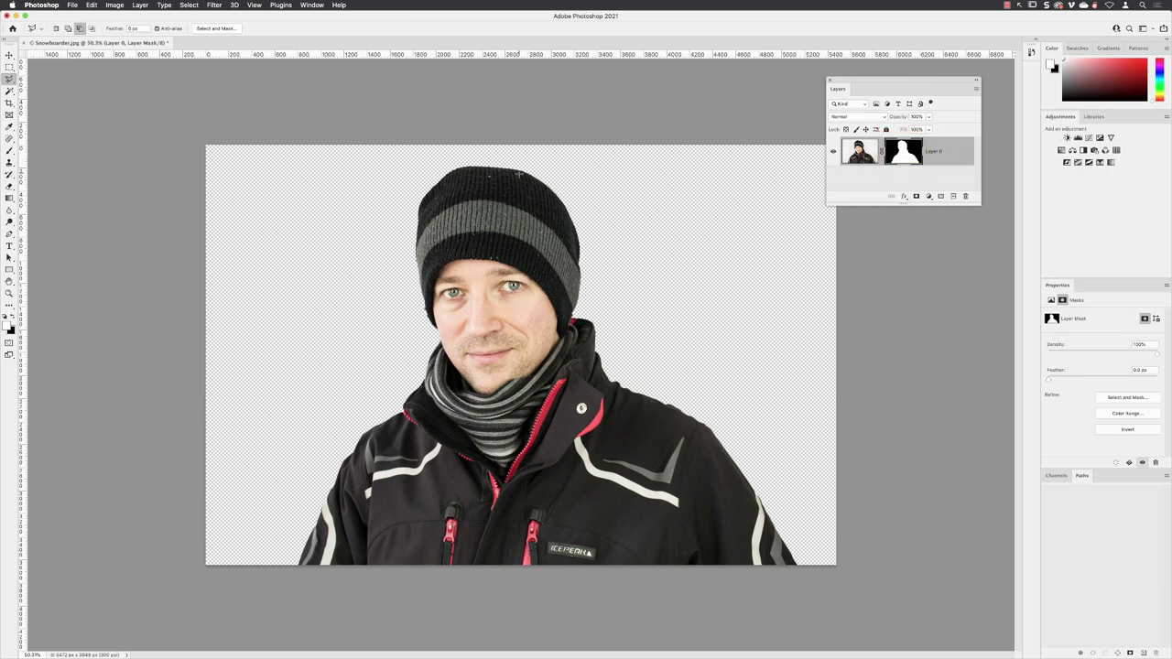
{"action": "scroll", "coordinate": [519, 171], "scroll_direction": "up", "scroll_amount": 1}
{"action": "scroll", "coordinate": [519, 171], "scroll_direction": "up", "scroll_amount": 10}
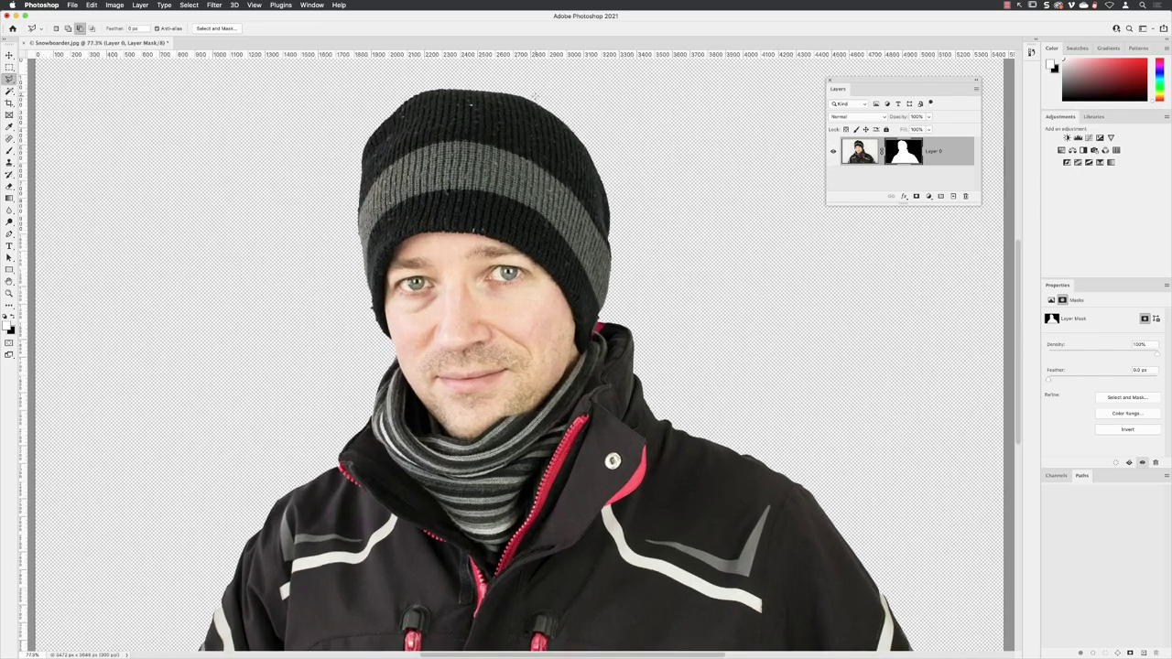
Step: Zoom in on the hat's top edge and switch to the Brush tool
{"action": "scroll", "coordinate": [519, 171], "scroll_direction": "up", "scroll_amount": 12}
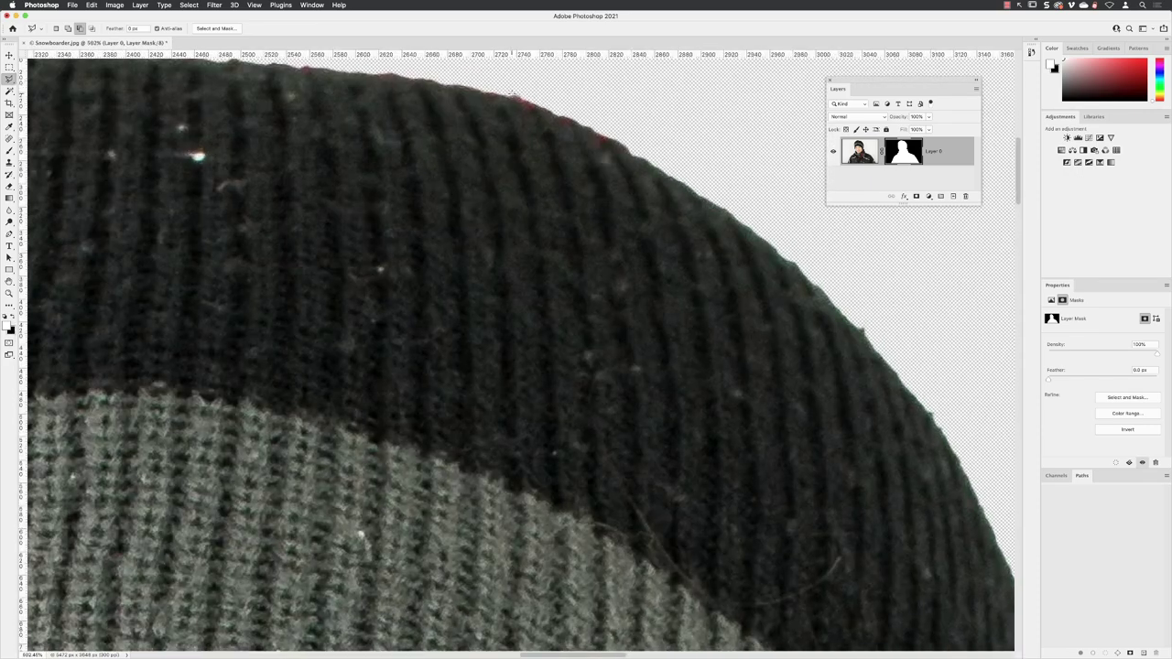
{"action": "left_click_drag", "start_coordinate": [537, 127], "coordinate": [544, 193]}
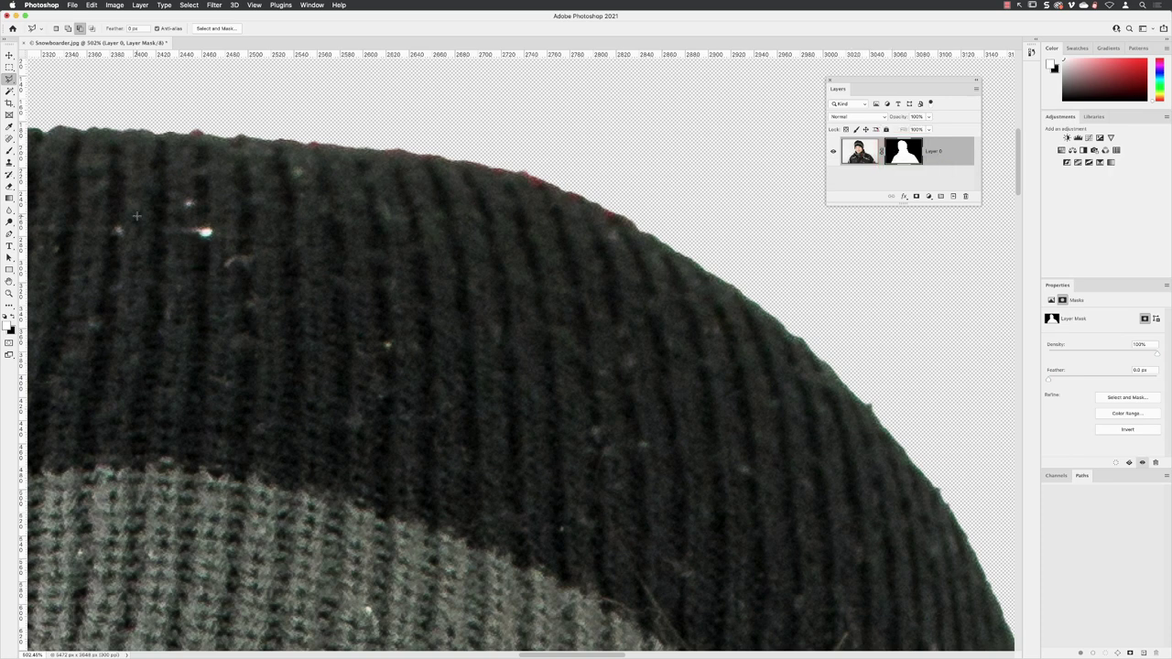
{"action": "key", "text": "b"}
{"action": "right_click", "coordinate": [9, 150]}
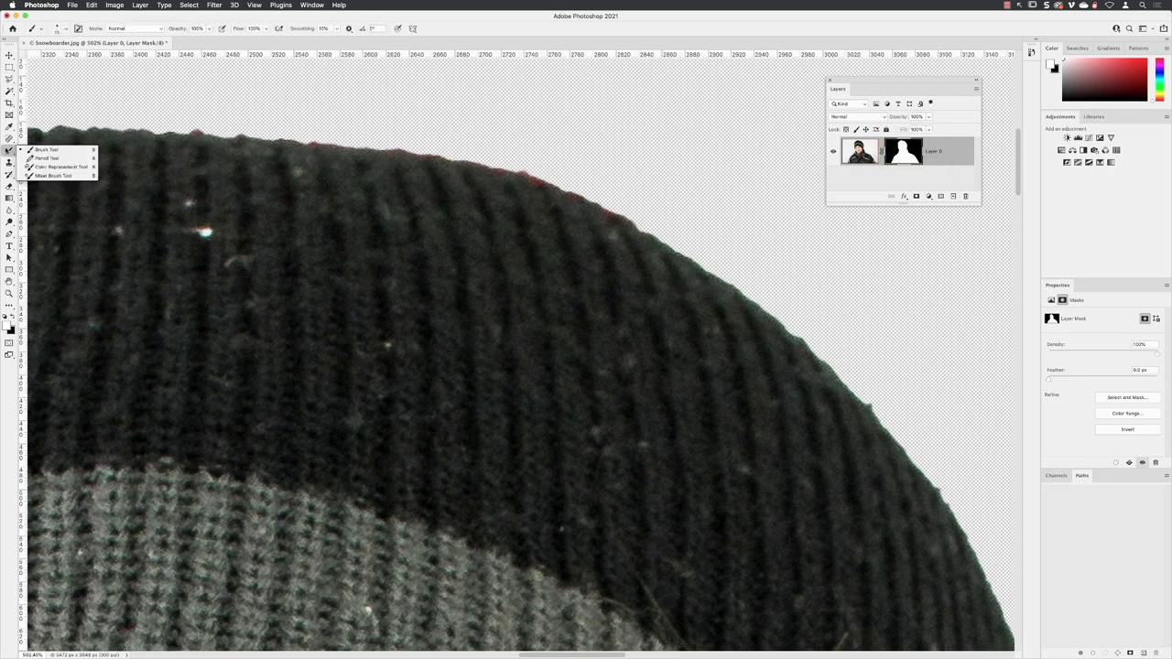
Step: Set black as the painting colour and choose a 20 px Soft Round brush tip
{"action": "left_click", "coordinate": [54, 149]}
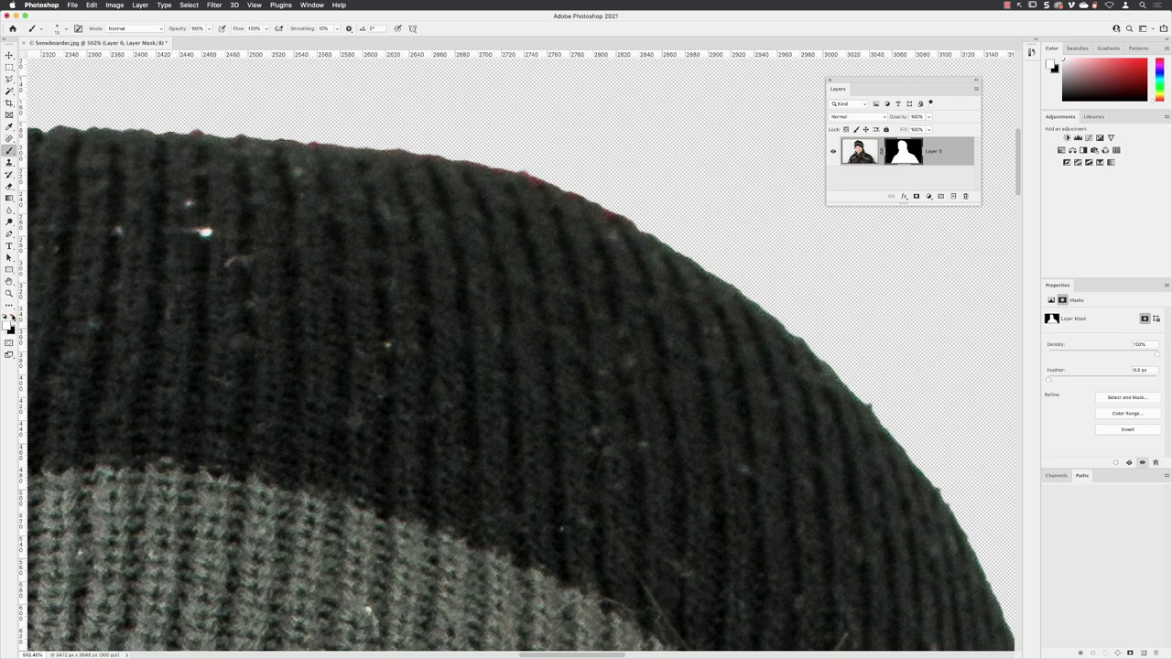
{"action": "left_click", "coordinate": [12, 316]}
{"action": "left_click", "coordinate": [64, 29]}
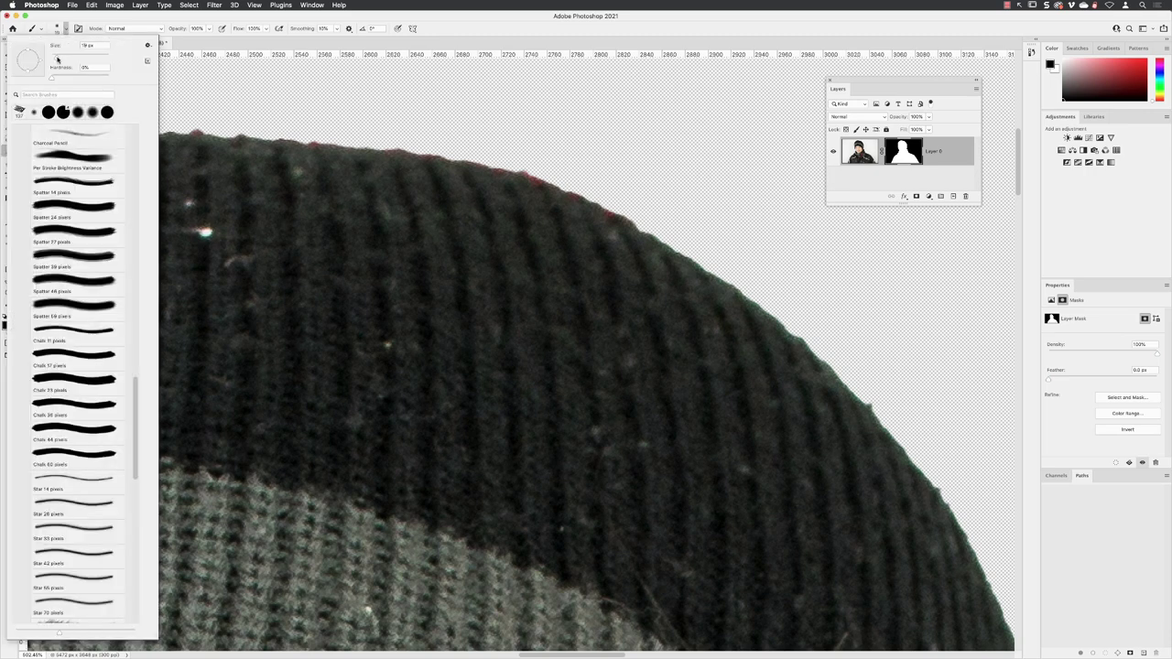
{"action": "type", "text": "20"}
{"action": "key", "text": "Return"}
{"action": "scroll", "coordinate": [138, 451], "scroll_direction": "up", "scroll_amount": 1}
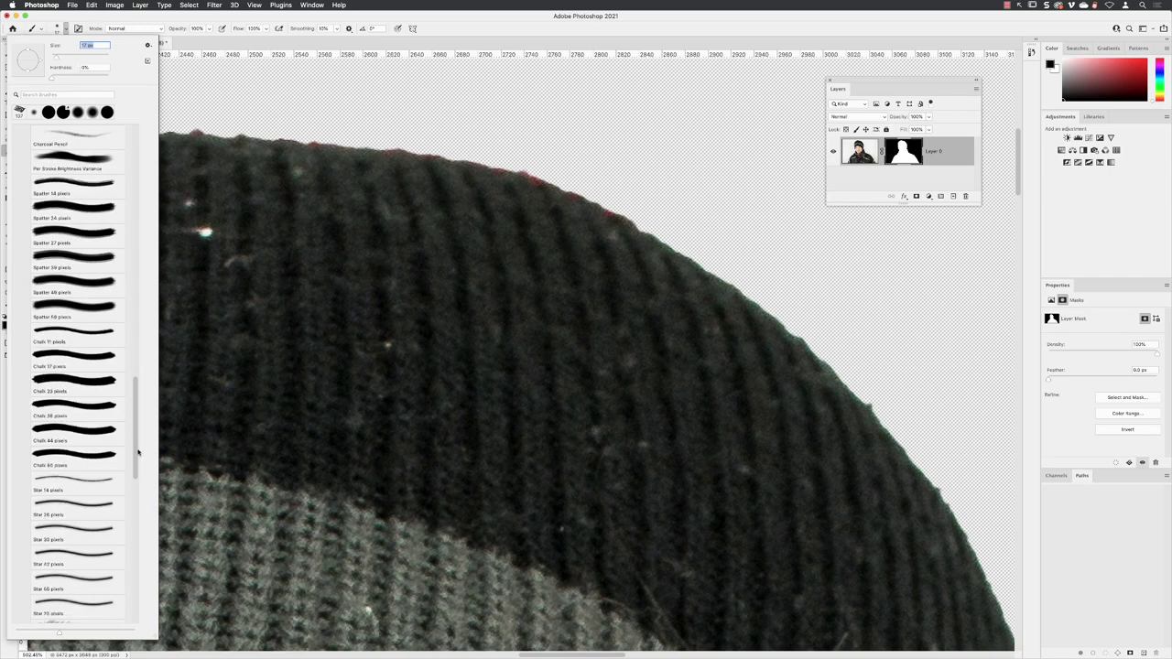
{"action": "left_click_drag", "start_coordinate": [138, 451], "coordinate": [138, 187]}
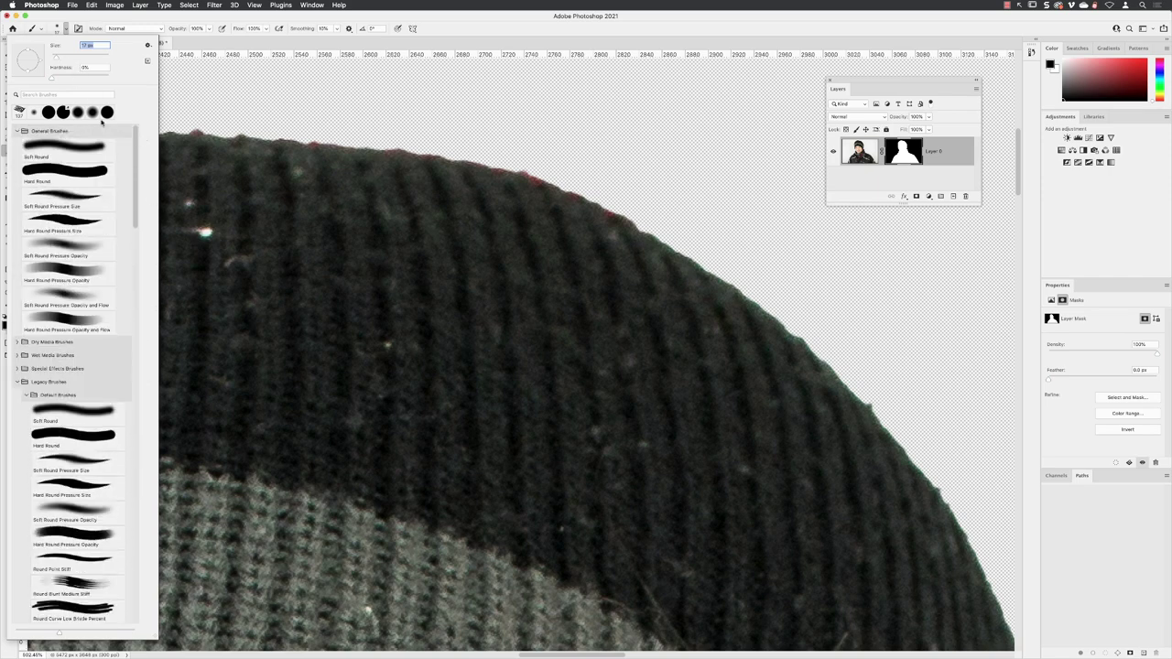
{"action": "left_click", "coordinate": [83, 153]}
Step: Paint a trial mask stroke along the hat edge, then undo it
{"action": "left_click", "coordinate": [383, 145]}
{"action": "left_click_drag", "start_coordinate": [384, 147], "coordinate": [448, 151]}
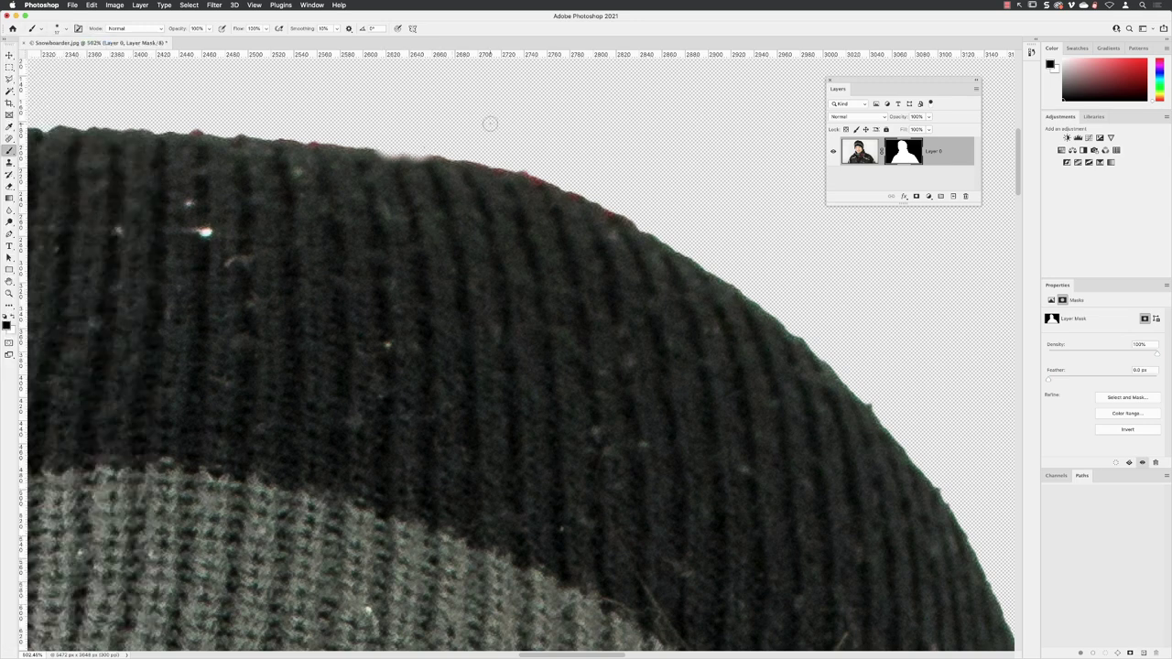
{"action": "left_click", "coordinate": [89, 4]}
{"action": "left_click", "coordinate": [80, 14]}
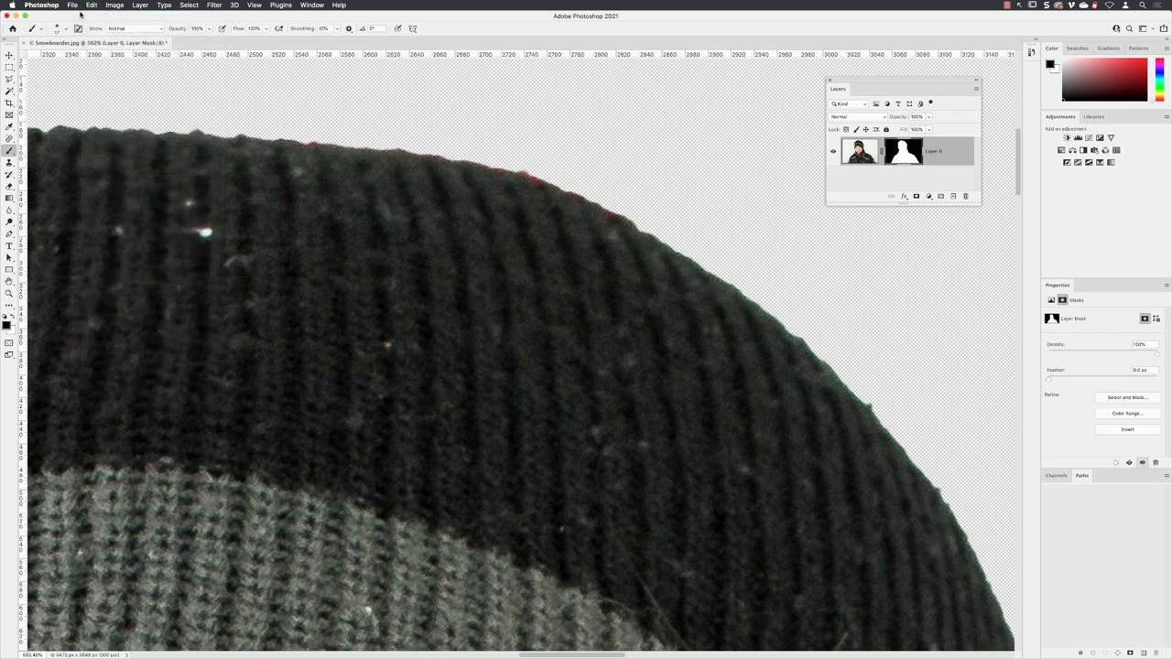
Step: Raise the brush hardness to 73% in the brush tip settings
{"action": "left_click", "coordinate": [60, 29]}
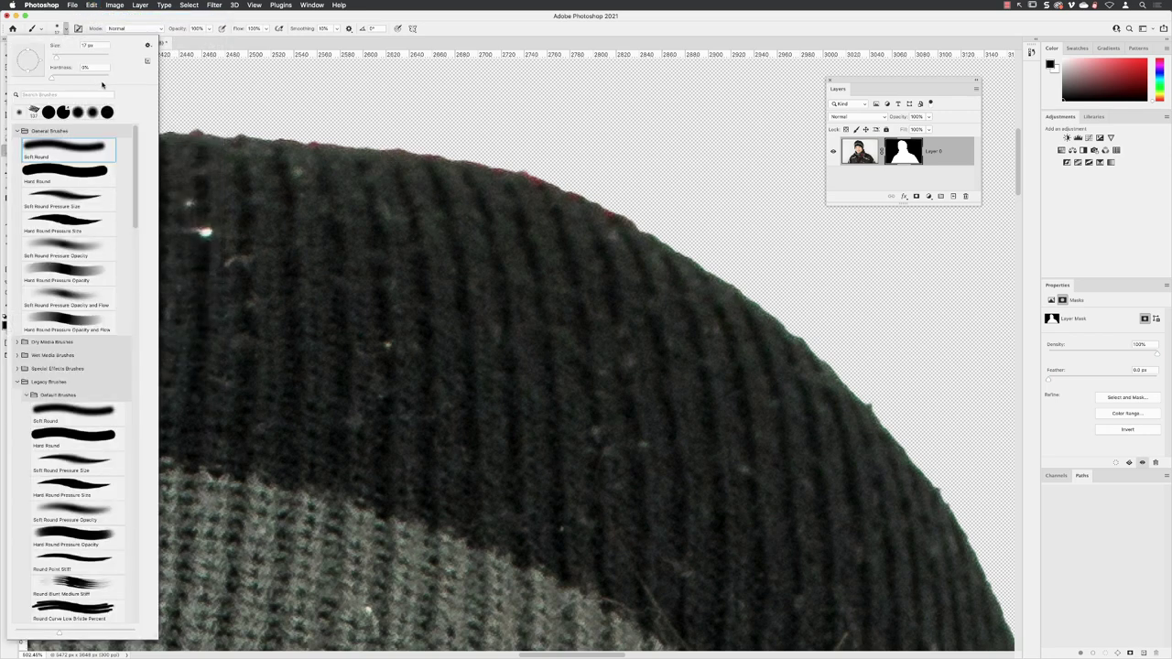
{"action": "left_click", "coordinate": [92, 78]}
{"action": "left_click", "coordinate": [94, 78]}
{"action": "key", "text": "Return"}
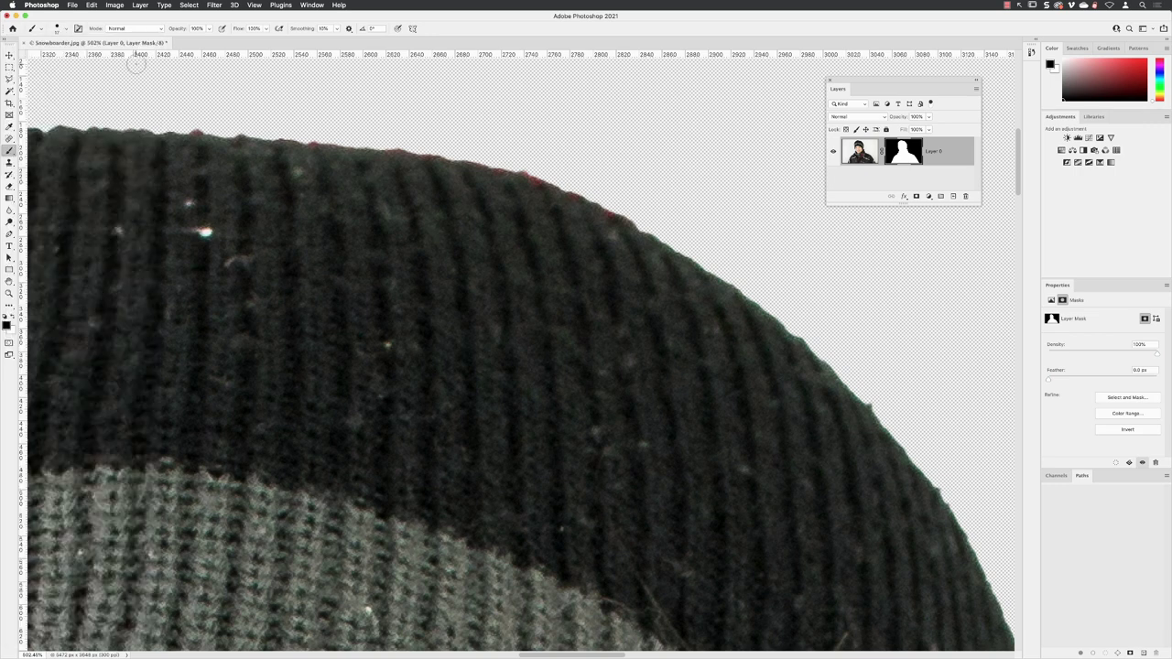
Step: Paint black on the mask along the beanie's top edge to remove the red fringe, then zoom out
{"action": "left_click", "coordinate": [189, 125]}
{"action": "mouse_move", "coordinate": [190, 123]}
{"action": "left_mouse_down"}
{"action": "mouse_move", "coordinate": [403, 140]}
{"action": "mouse_move", "coordinate": [622, 208]}
{"action": "left_mouse_up"}
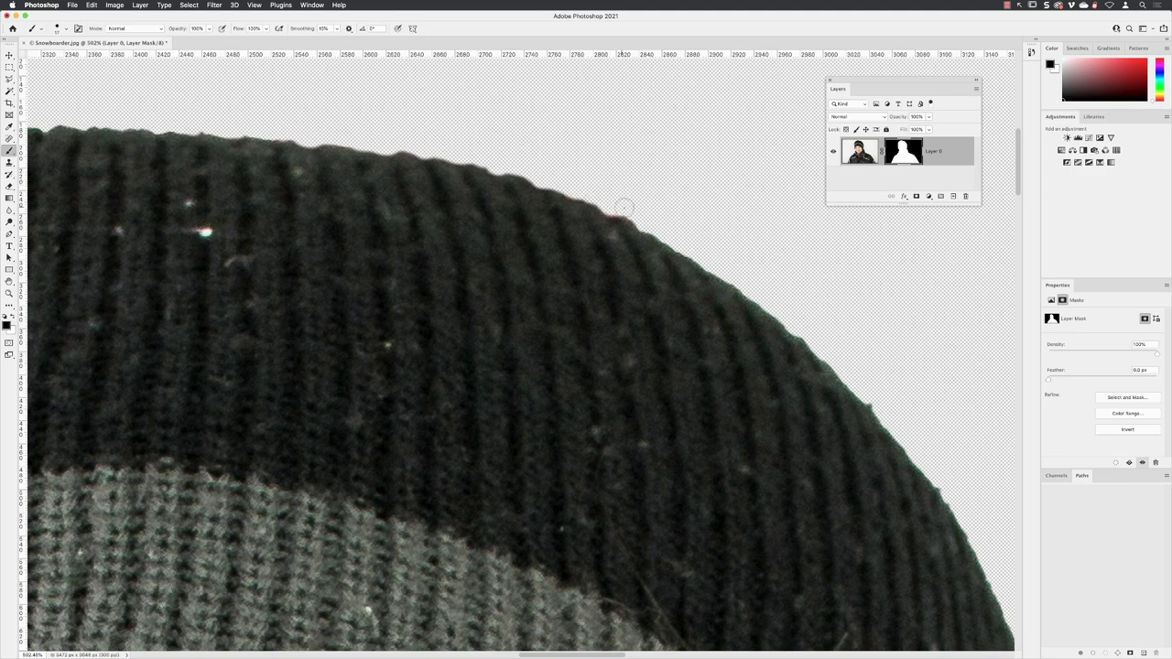
{"action": "scroll", "coordinate": [626, 210], "scroll_direction": "down", "scroll_amount": 5}
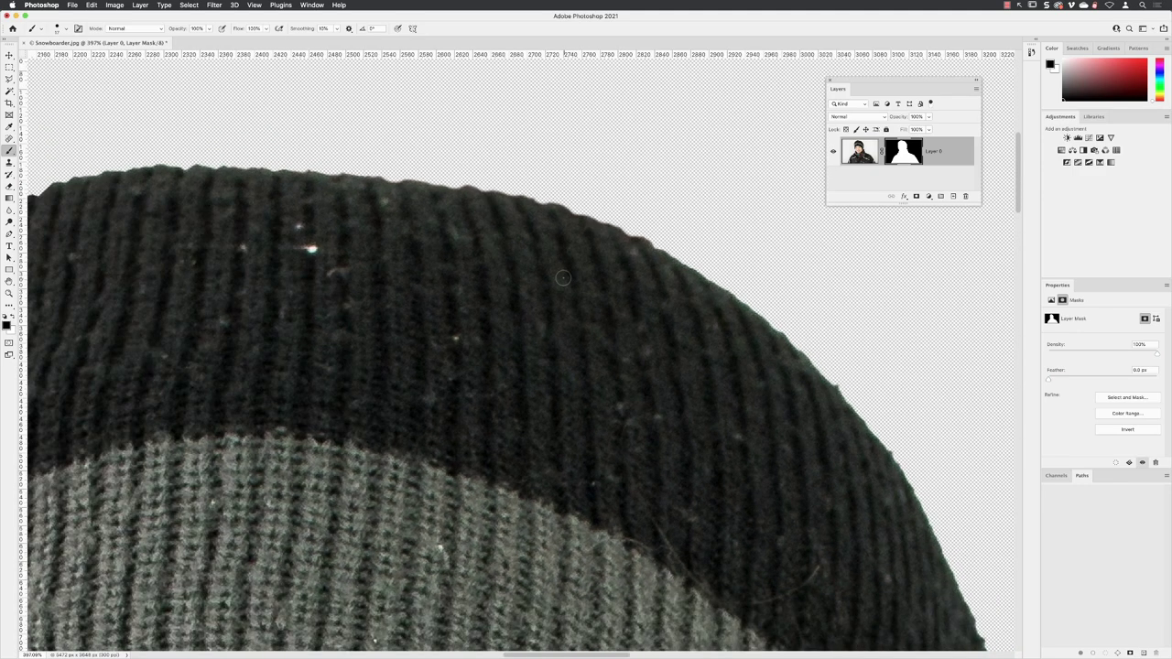
{"action": "scroll", "coordinate": [563, 277], "scroll_direction": "down", "scroll_amount": 3}
{"action": "scroll", "coordinate": [668, 358], "scroll_direction": "down", "scroll_amount": 5}
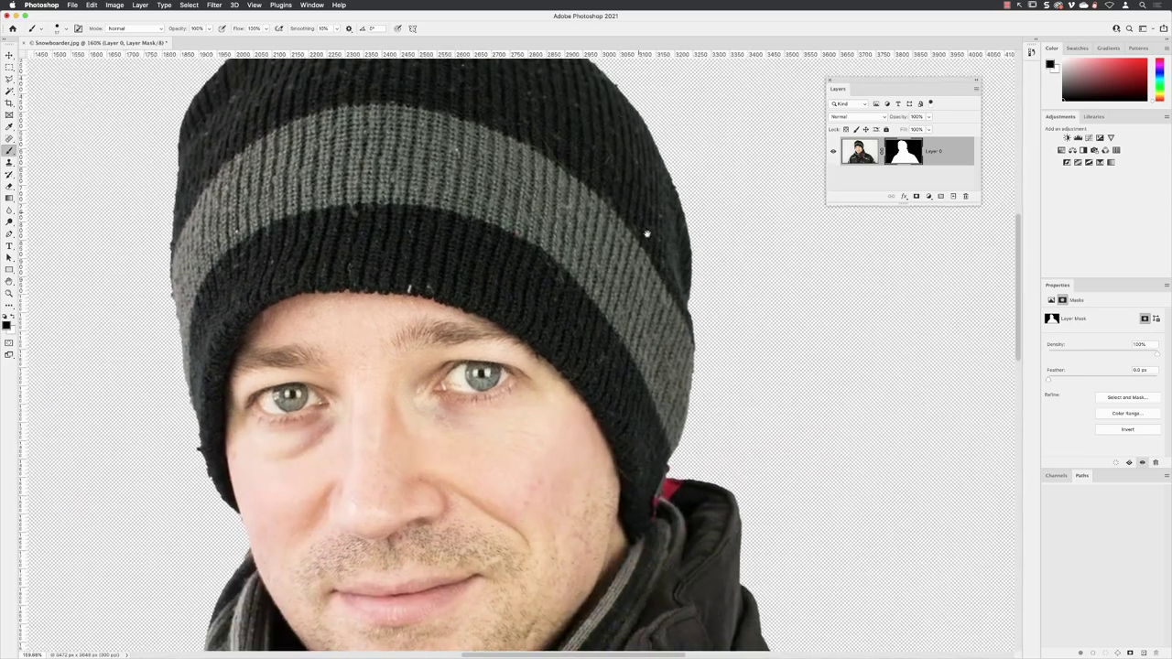
Step: Move the Layers panel closer to the image and enlarge it
{"action": "scroll", "coordinate": [708, 313], "scroll_direction": "down", "scroll_amount": 4}
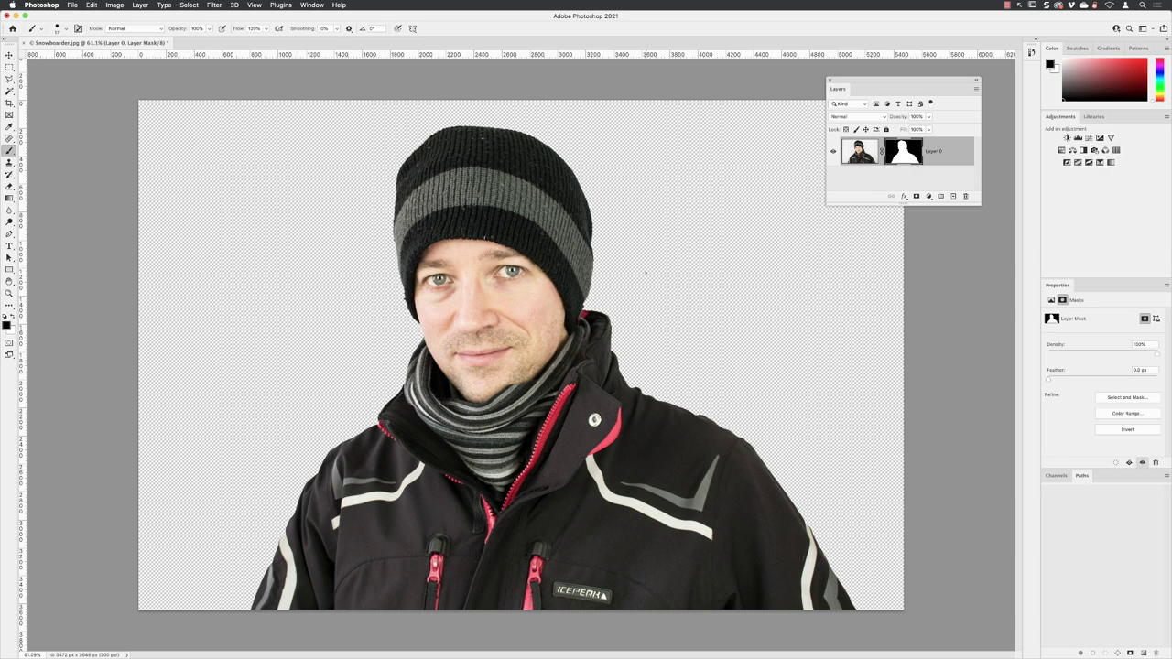
{"action": "left_click_drag", "start_coordinate": [885, 81], "coordinate": [726, 135]}
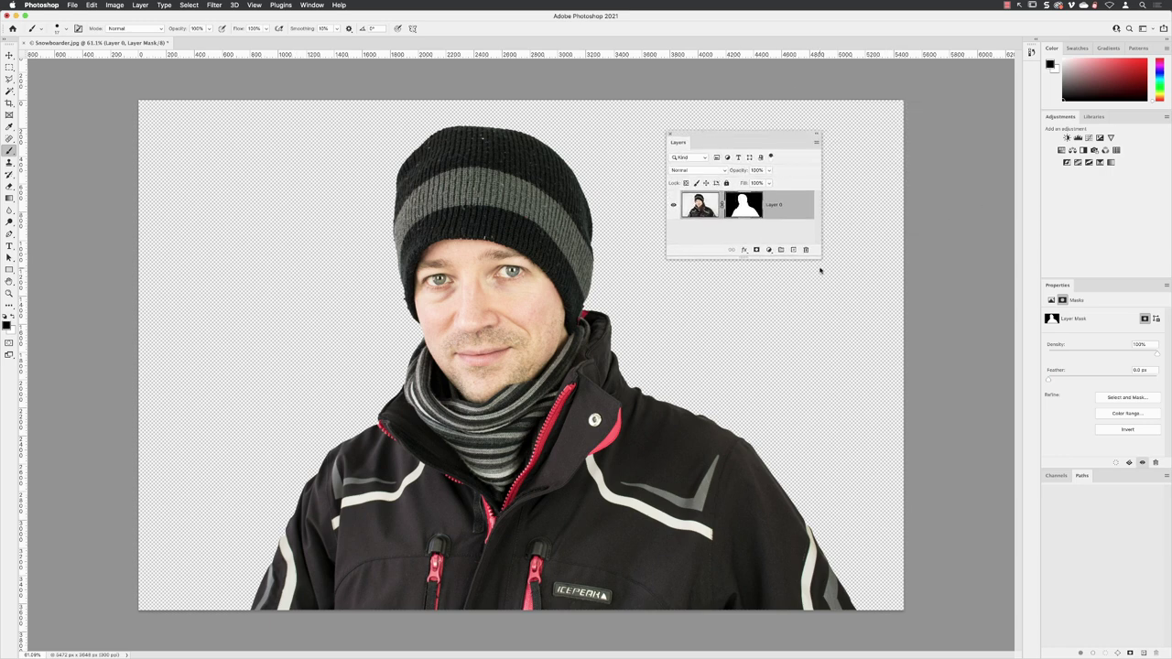
{"action": "left_click_drag", "start_coordinate": [818, 257], "coordinate": [861, 282]}
Step: Rename Layer 0 to the snowboarder's first name
{"action": "double_click", "coordinate": [774, 204]}
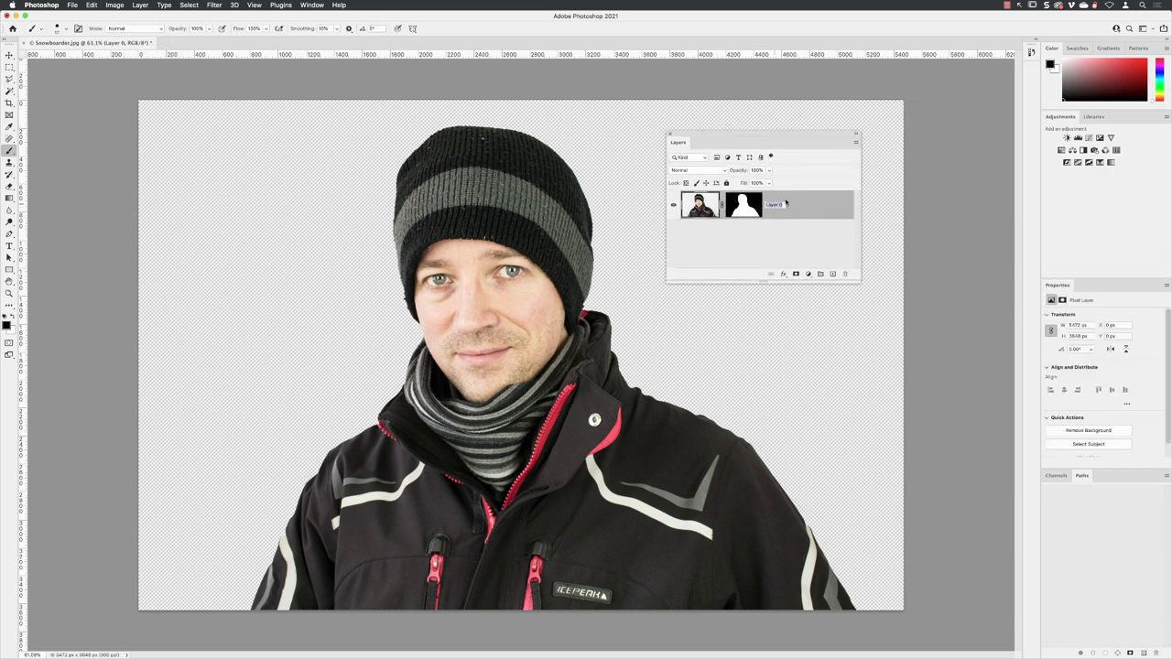
{"action": "key", "text": "BackSpace"}
{"action": "type", "text": "Steve"}
{"action": "key", "text": "Return"}
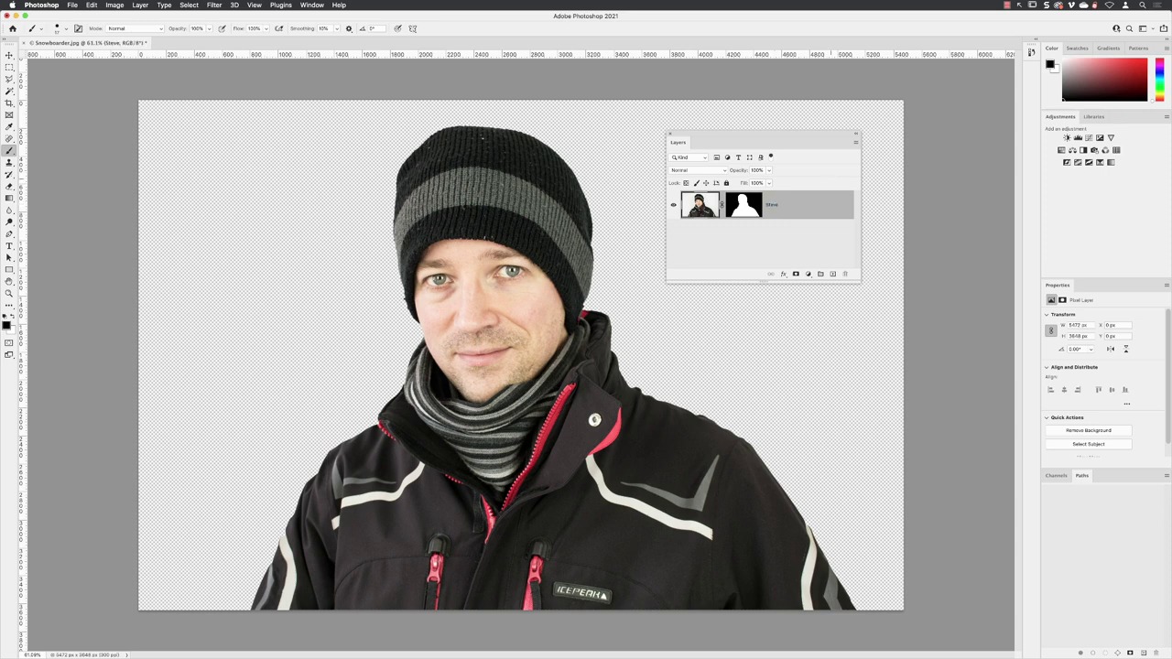